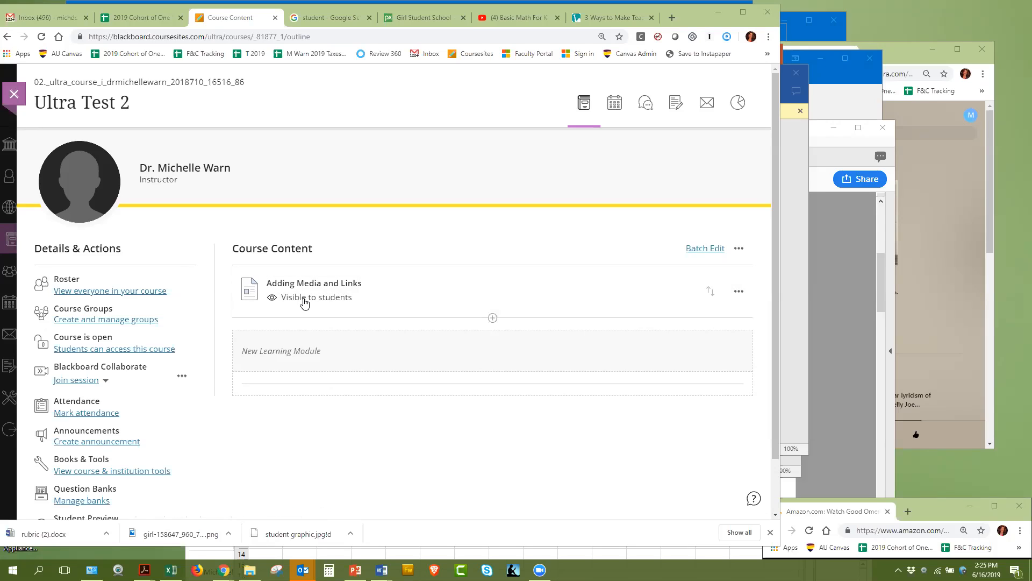
# Open the text of the Adding Media and Links document for editing and add an empty line beneath Website.
pyautogui.click(738, 291)
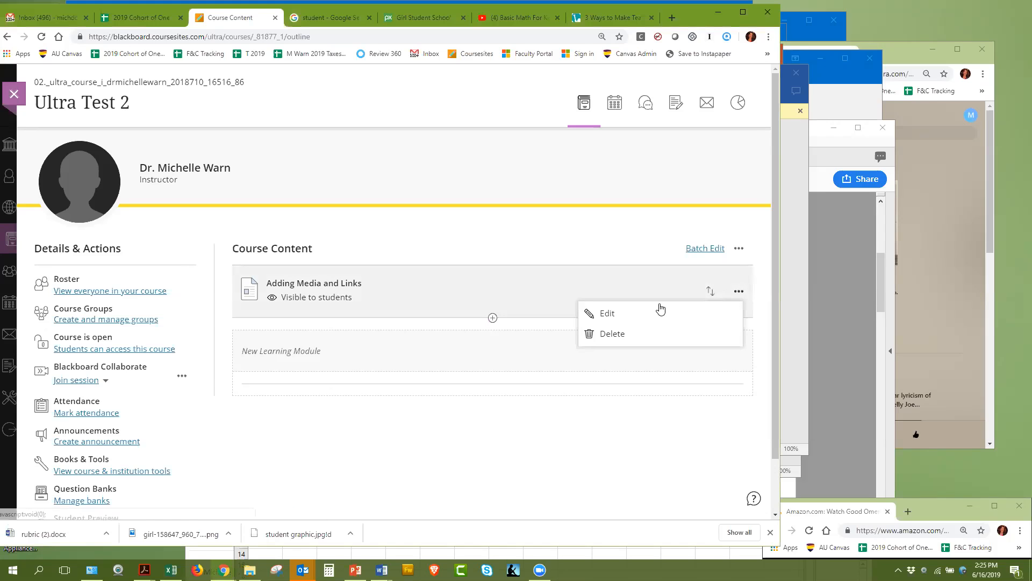
pyautogui.click(607, 315)
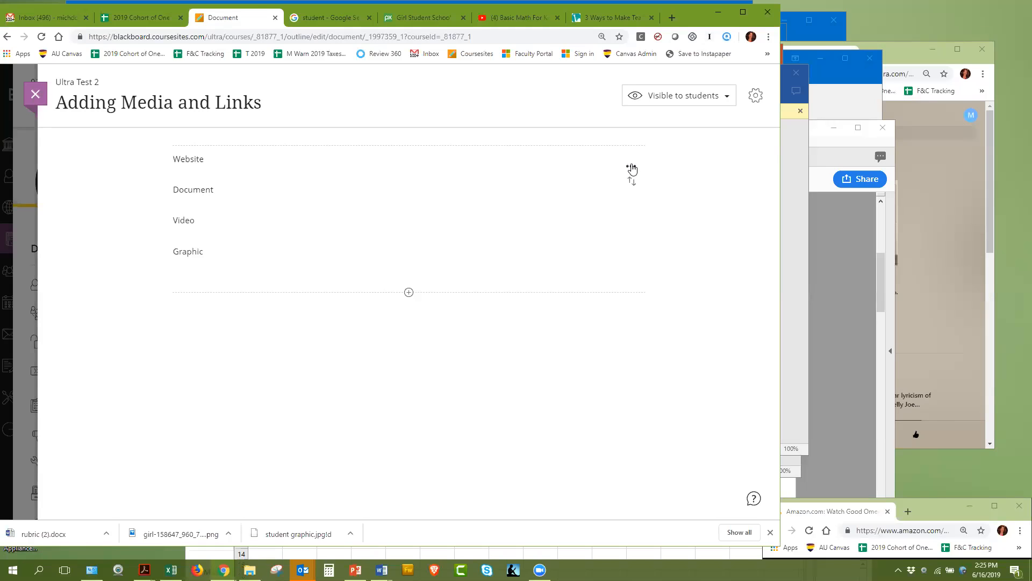
pyautogui.click(632, 166)
pyautogui.click(492, 188)
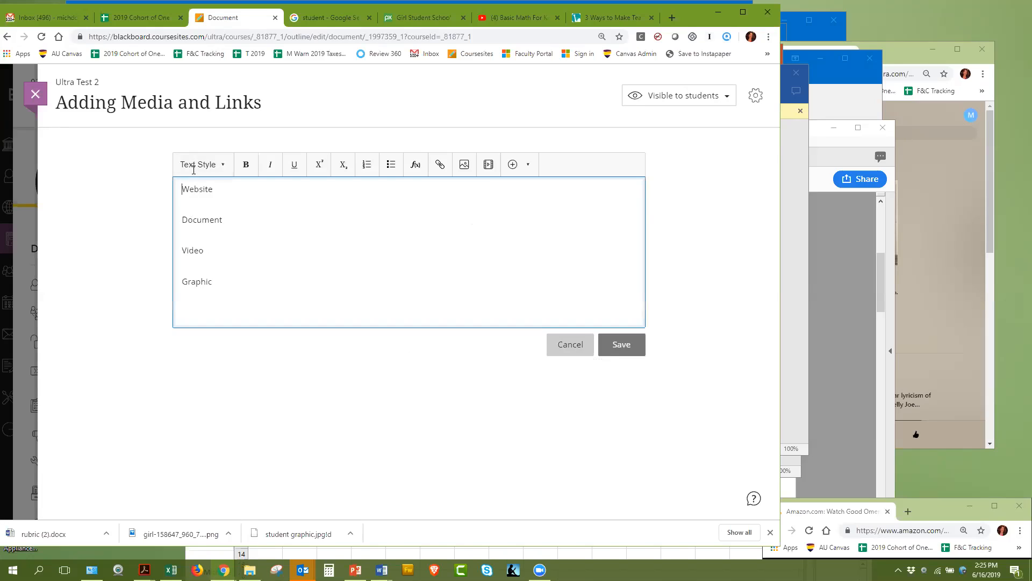
pyautogui.click(215, 189)
pyautogui.press('Return')
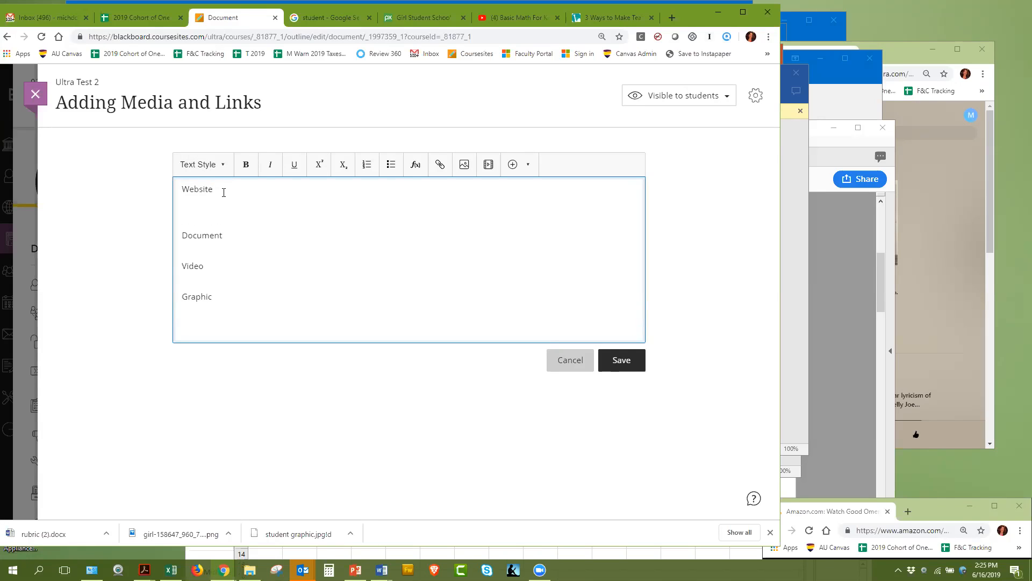
# Copy the title "3 Ways to Make Teaching Math Fun and Easy" from the WGU article and paste it beneath Website.
pyautogui.click(615, 18)
pyautogui.tripleClick(135, 269)
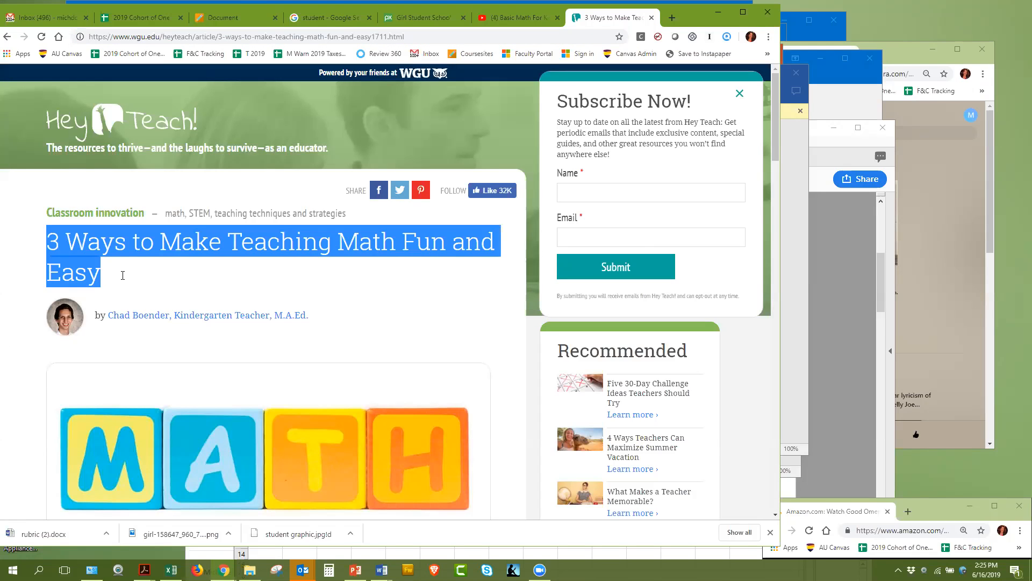
pyautogui.click(113, 281)
pyautogui.moveTo(107, 272); pyautogui.dragTo(49, 237)
pyautogui.hotkey('ctrl', 'c')
pyautogui.click(221, 19)
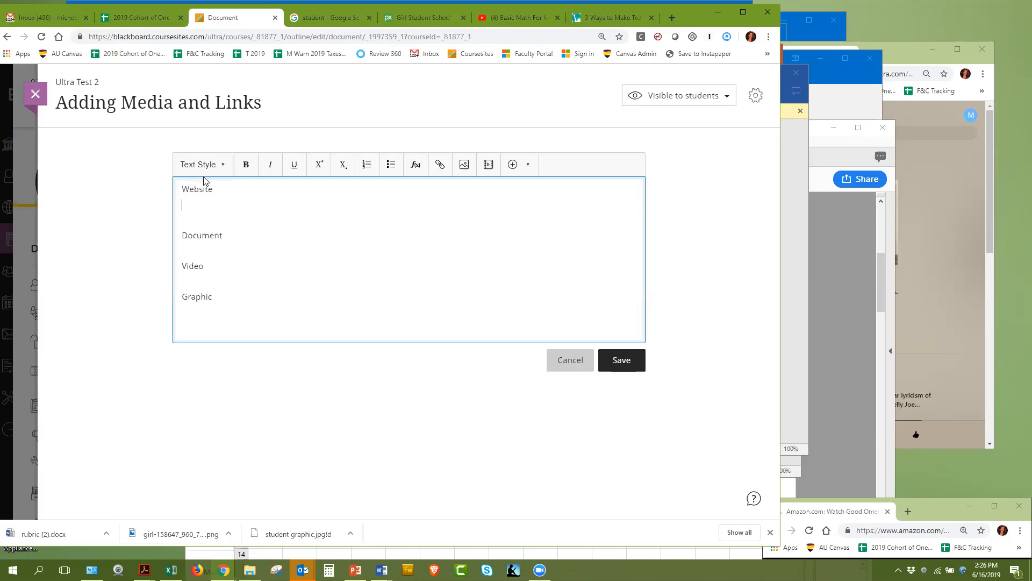
pyautogui.hotkey('ctrl', 'v')
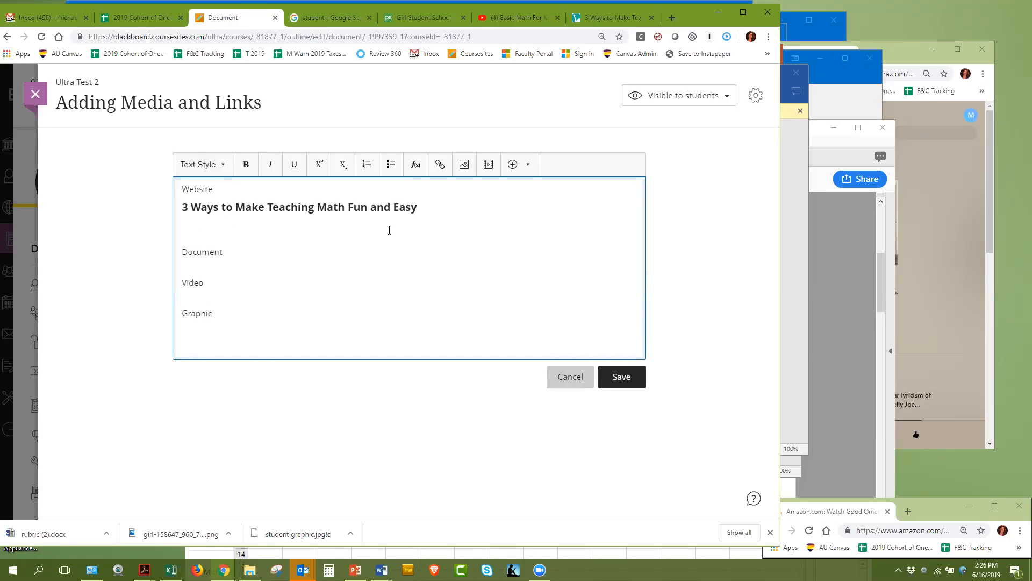
# Apply the Paragraph text style to the pasted article title.
pyautogui.moveTo(420, 203); pyautogui.dragTo(183, 208)
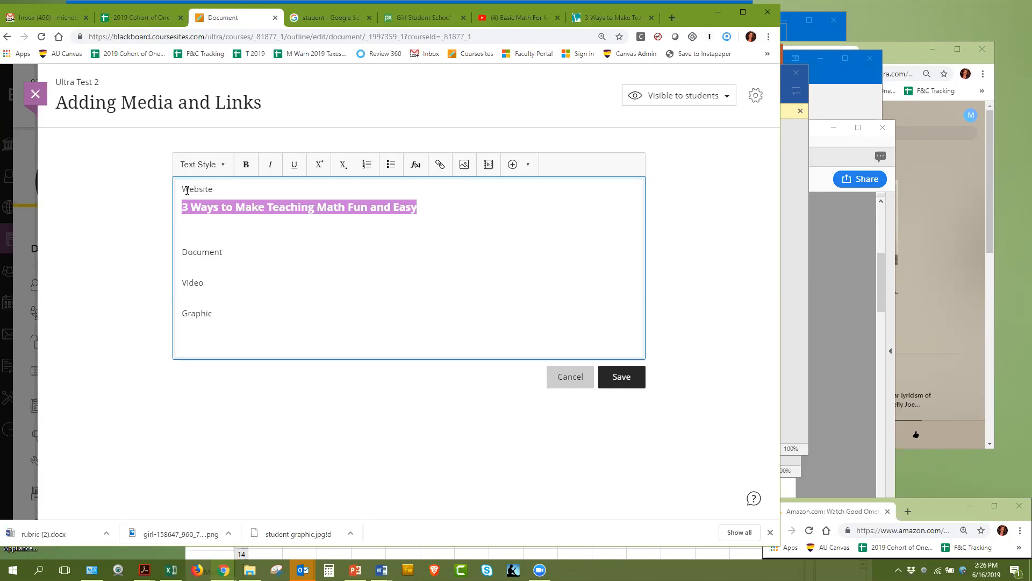
pyautogui.click(203, 167)
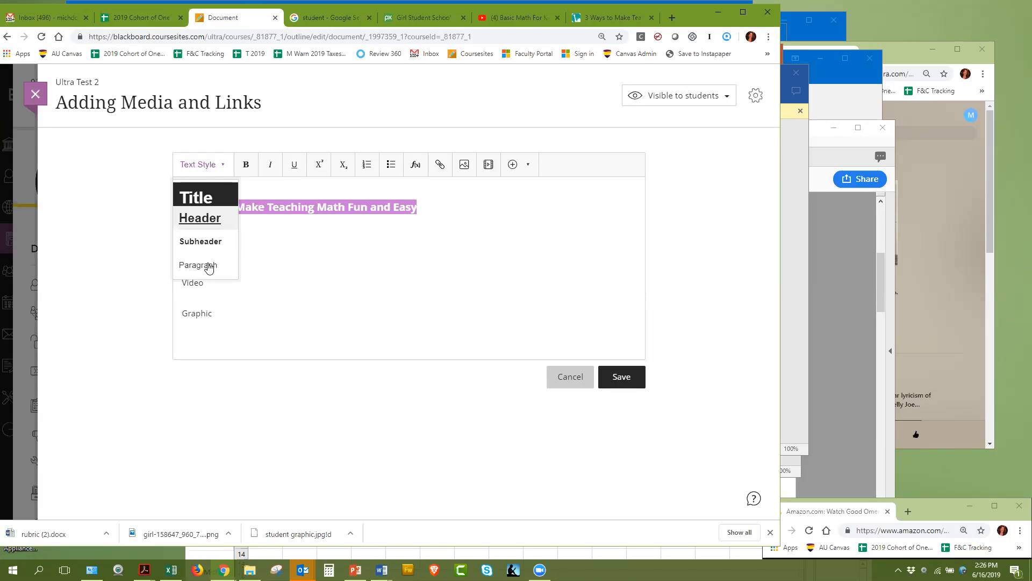
pyautogui.click(209, 266)
pyautogui.click(223, 222)
# Turn the article title beneath Website into a link to the WGU article's web address, keeping the title as link text.
pyautogui.moveTo(181, 204)
pyautogui.mouseDown()
pyautogui.moveTo(349, 213)
pyautogui.moveTo(162, 206)
pyautogui.mouseUp()
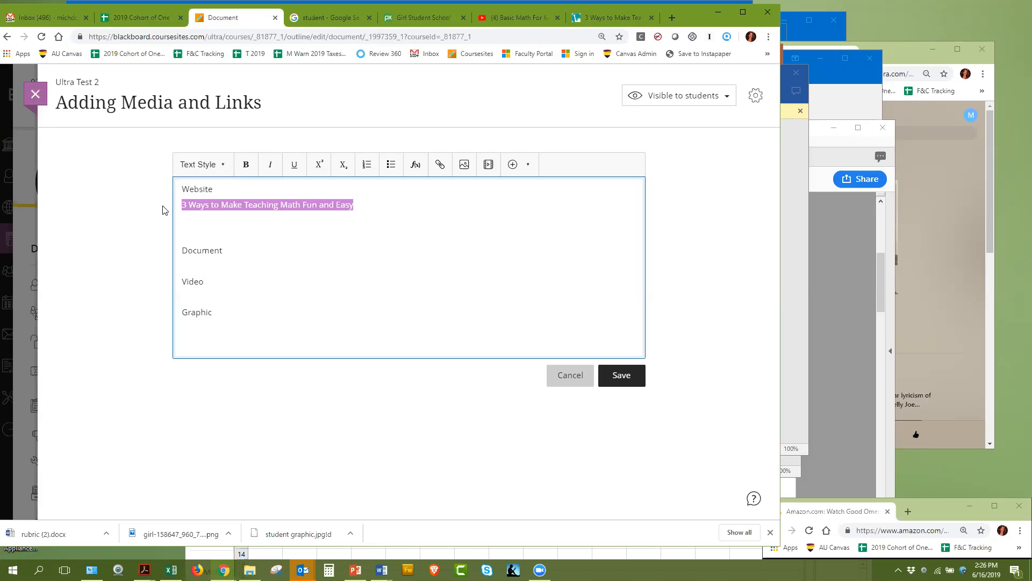
pyautogui.click(598, 19)
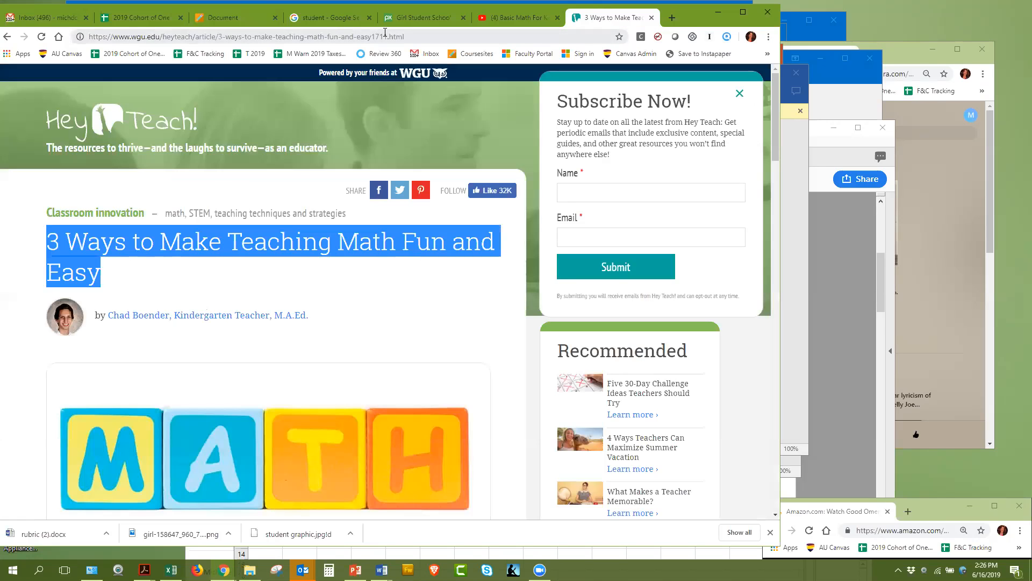
pyautogui.moveTo(407, 37); pyautogui.dragTo(92, 42)
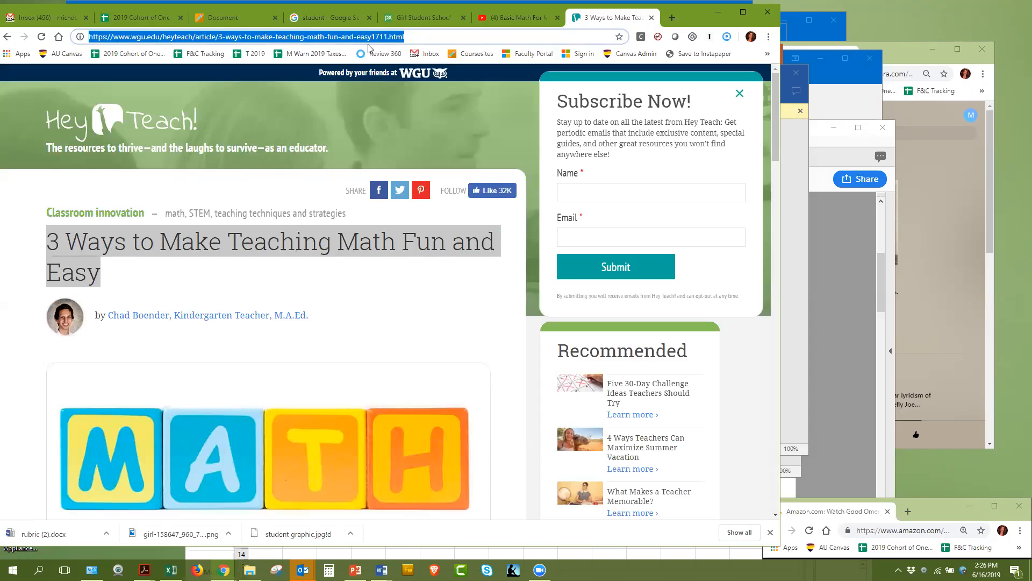
pyautogui.click(254, 14)
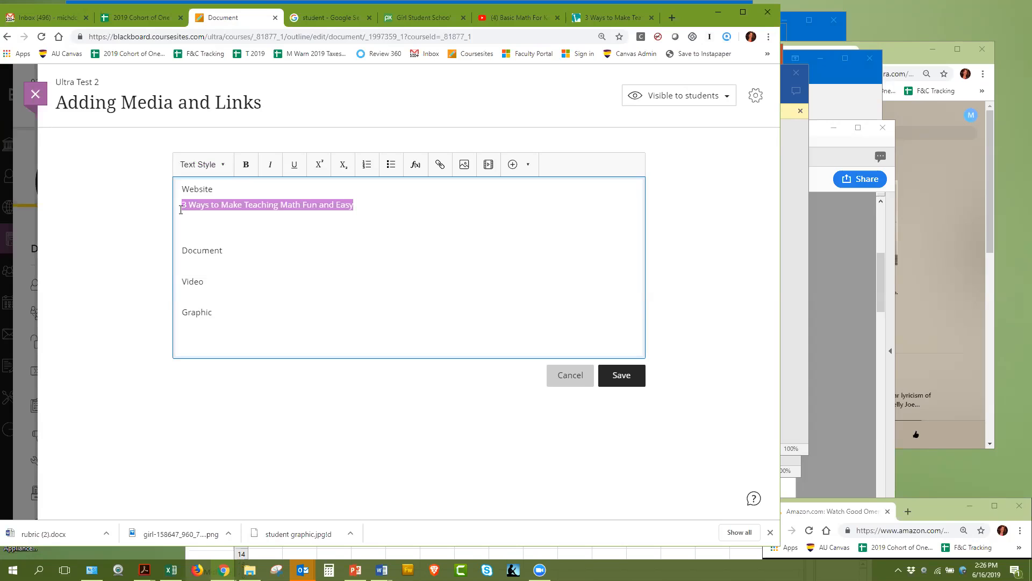
pyautogui.moveTo(192, 205); pyautogui.dragTo(221, 203)
pyautogui.click(490, 347)
pyautogui.click(440, 170)
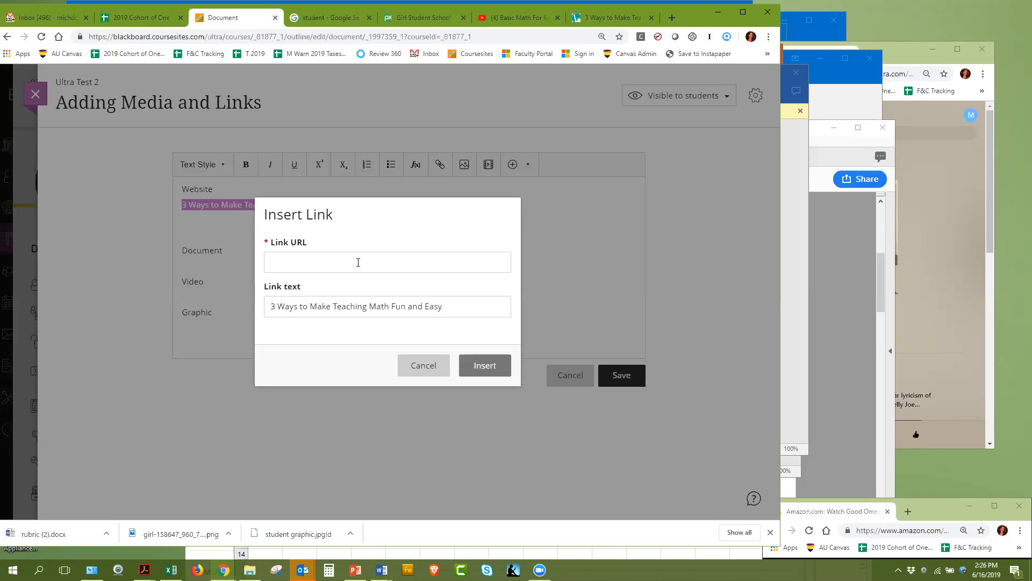
pyautogui.click(357, 261)
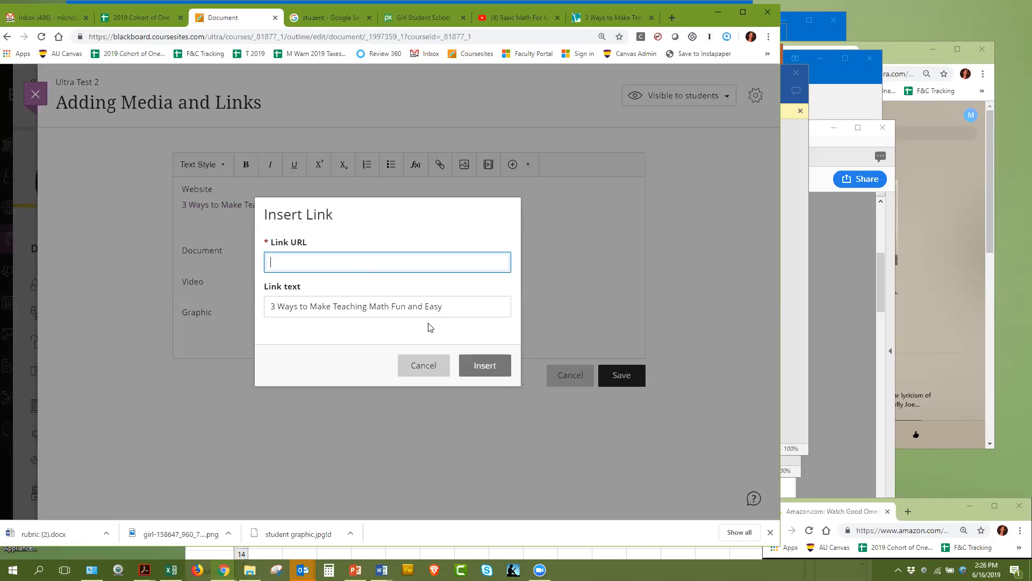
pyautogui.hotkey('ctrl', 'v')
pyautogui.moveTo(449, 306); pyautogui.dragTo(264, 311)
pyautogui.click(487, 365)
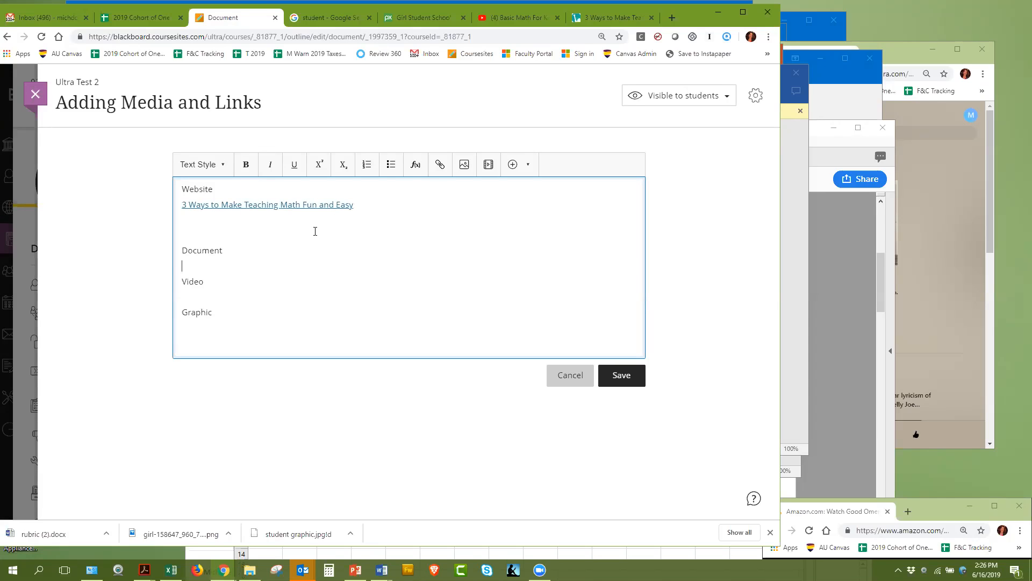
# Make room beneath Document and insert the local file rubric.docx from the Demo folder there.
pyautogui.press('Return')
pyautogui.press('Return')
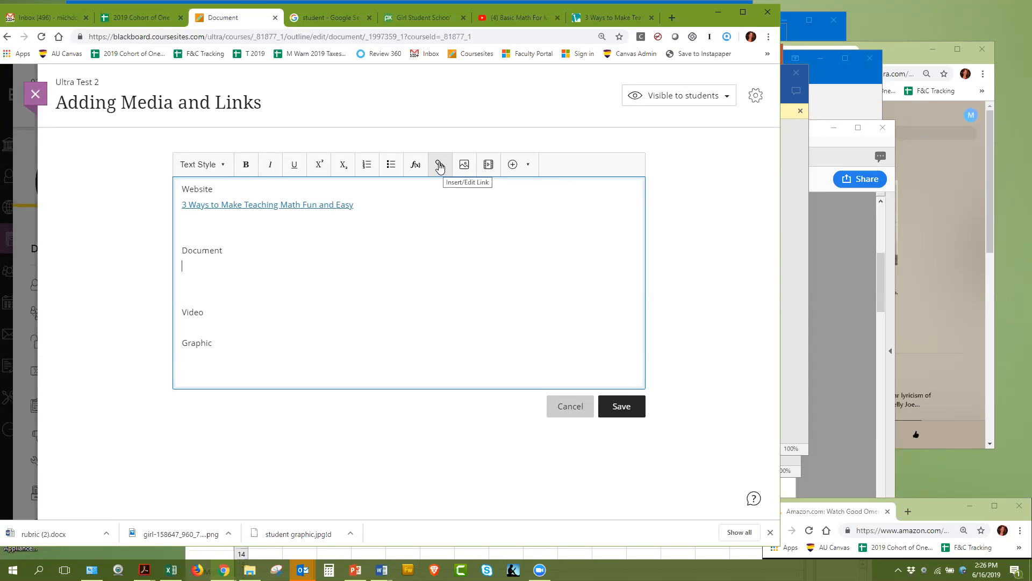
pyautogui.click(513, 167)
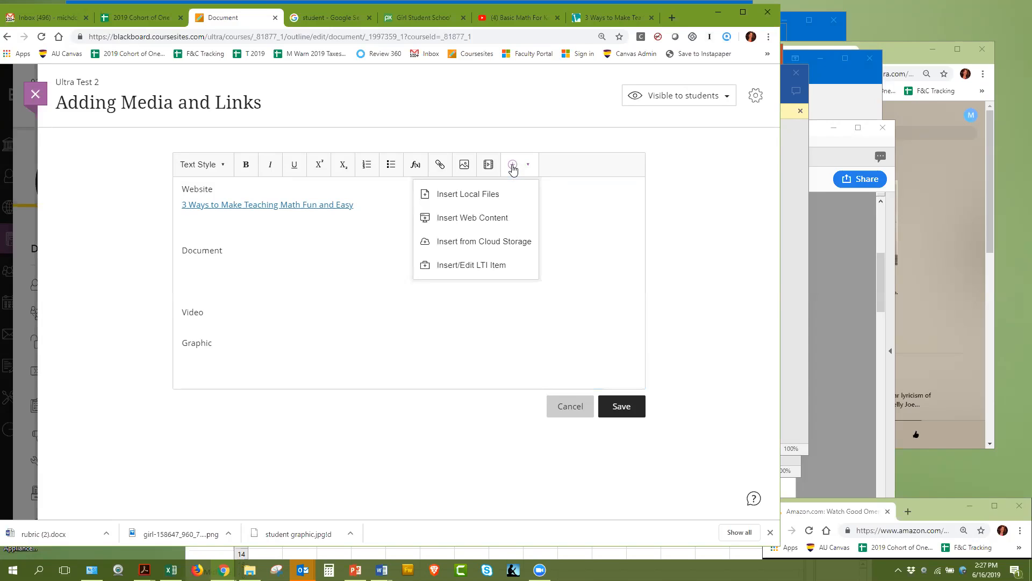
pyautogui.click(488, 198)
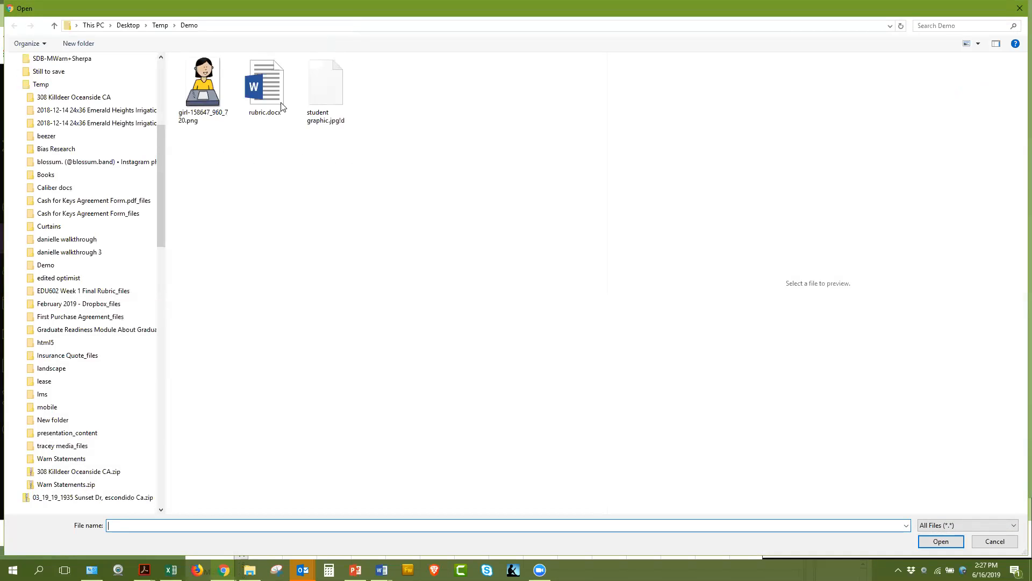
pyautogui.click(271, 81)
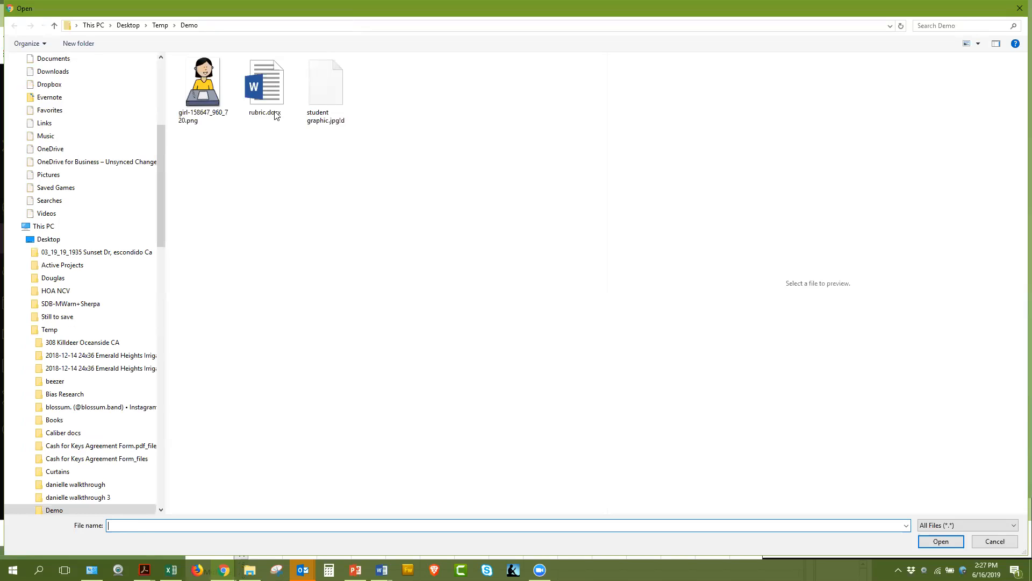
pyautogui.click(925, 543)
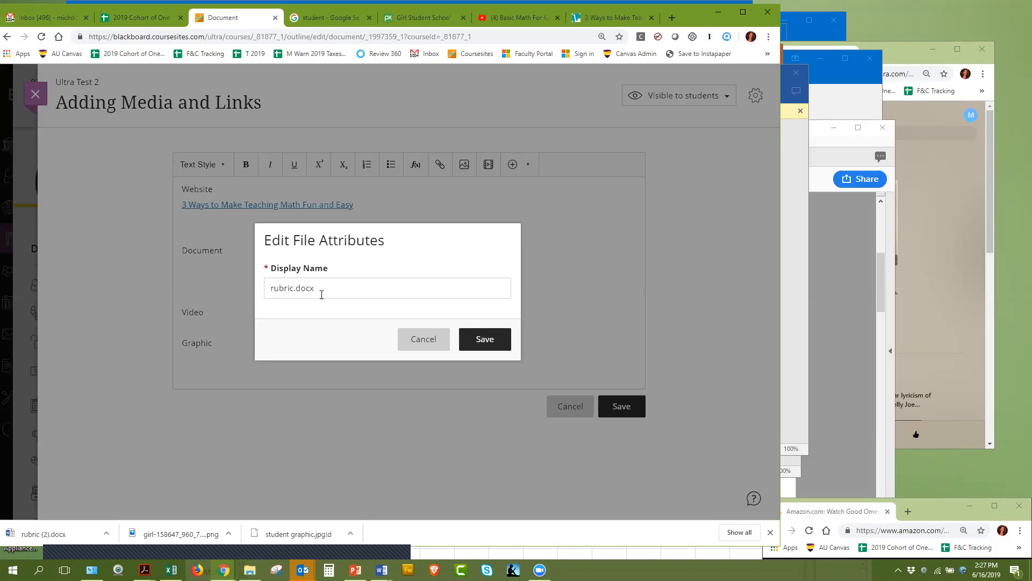
# Set the inserted file's display name to "Grading Rubric" and save it.
pyautogui.moveTo(322, 291); pyautogui.dragTo(260, 284)
pyautogui.write('Grading ')
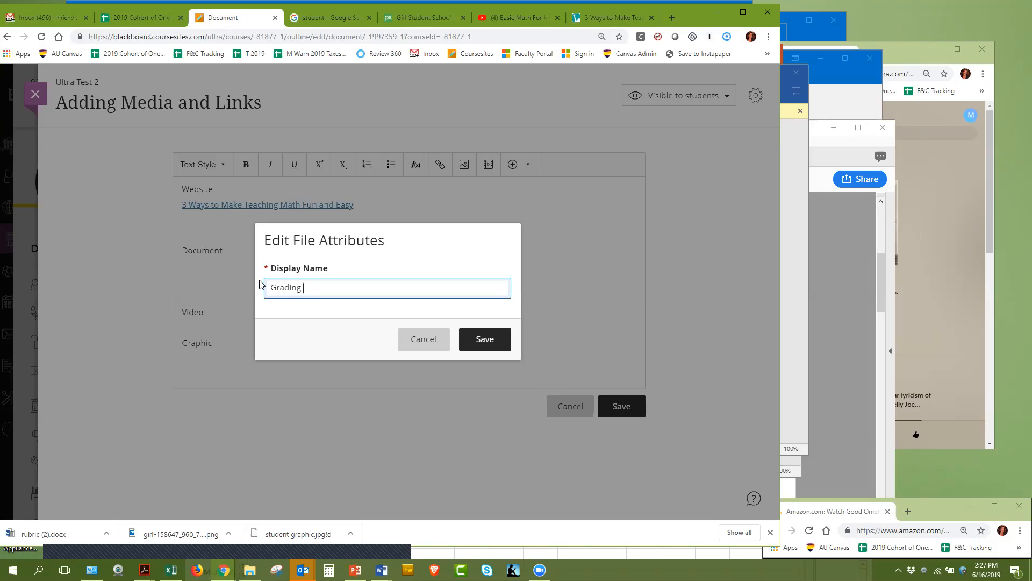
pyautogui.write('Rubric')
pyautogui.click(483, 339)
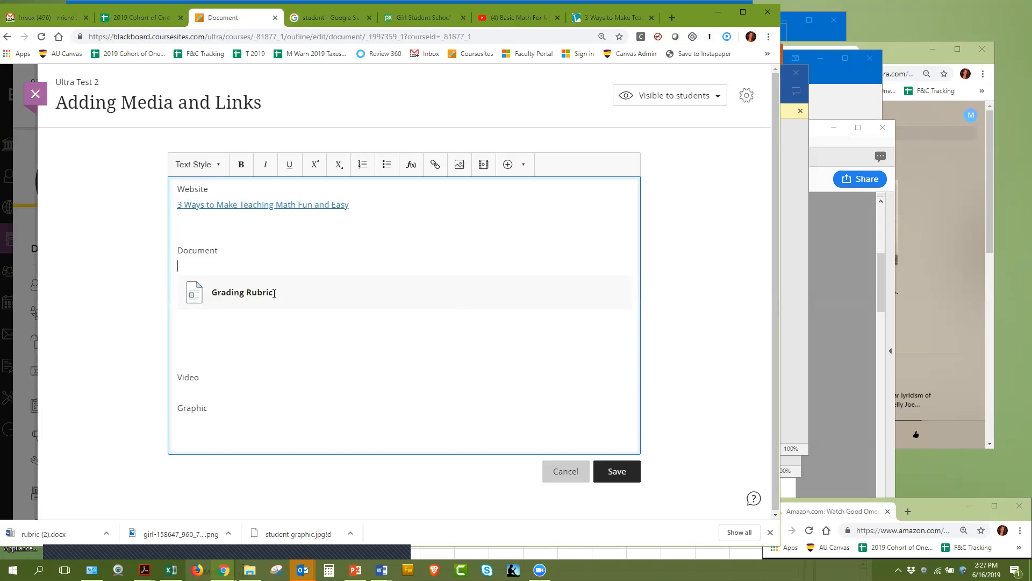
pyautogui.click(194, 293)
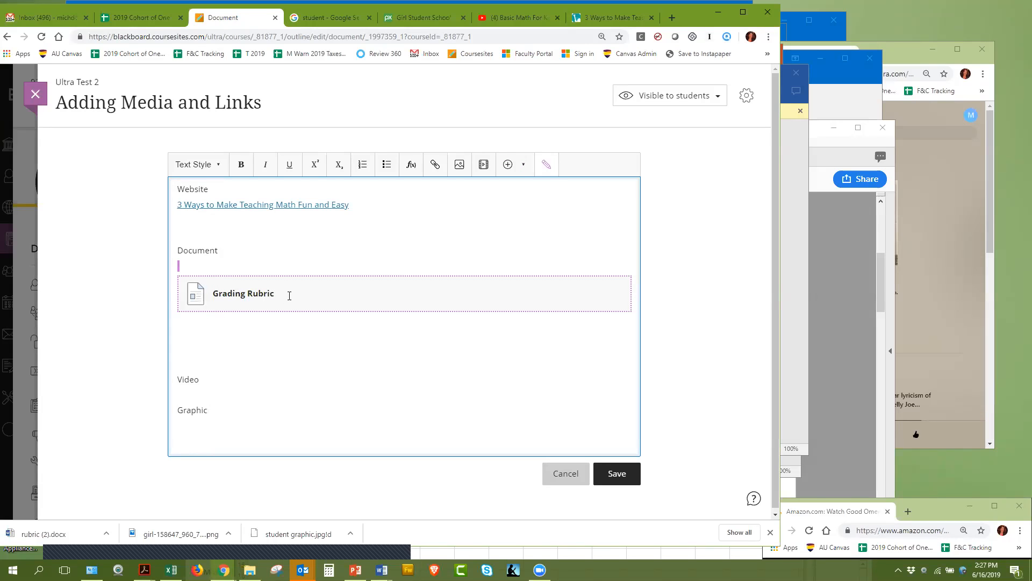
# Add two empty lines beneath the Video label.
pyautogui.click(201, 345)
pyautogui.click(206, 375)
pyautogui.press('Return')
pyautogui.press('Return')
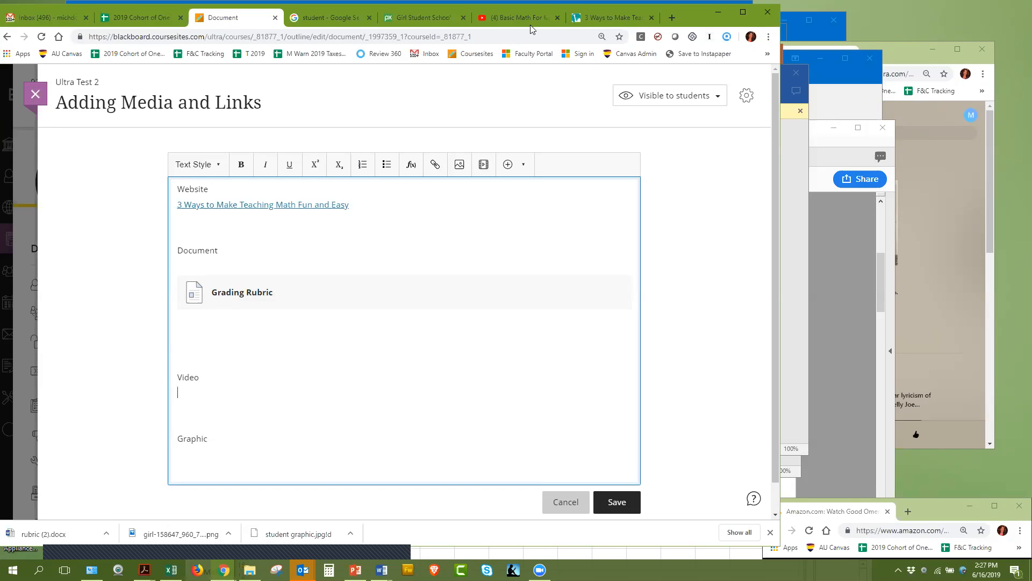
# Copy the full title of the YouTube video "Basic Math For Kids" and paste it beneath Video.
pyautogui.click(518, 18)
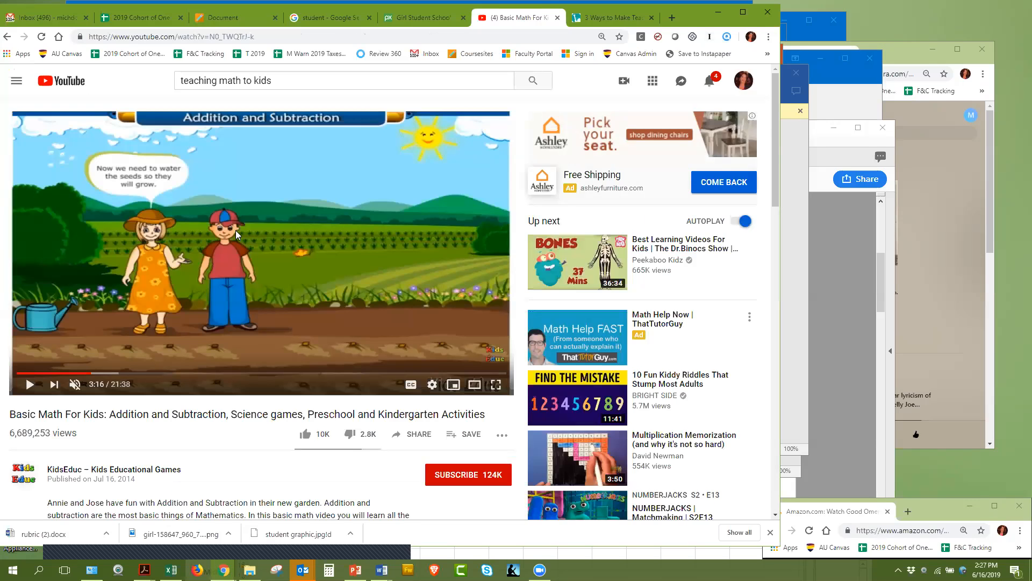
pyautogui.moveTo(208, 415); pyautogui.dragTo(10, 414)
pyautogui.hotkey('ctrl', 'c')
pyautogui.click(496, 410)
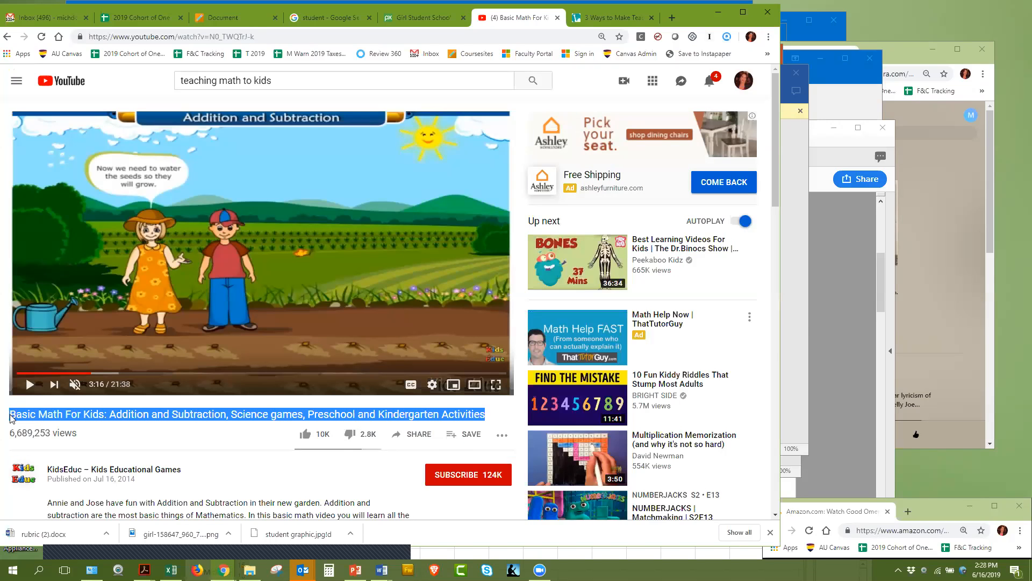
pyautogui.click(251, 19)
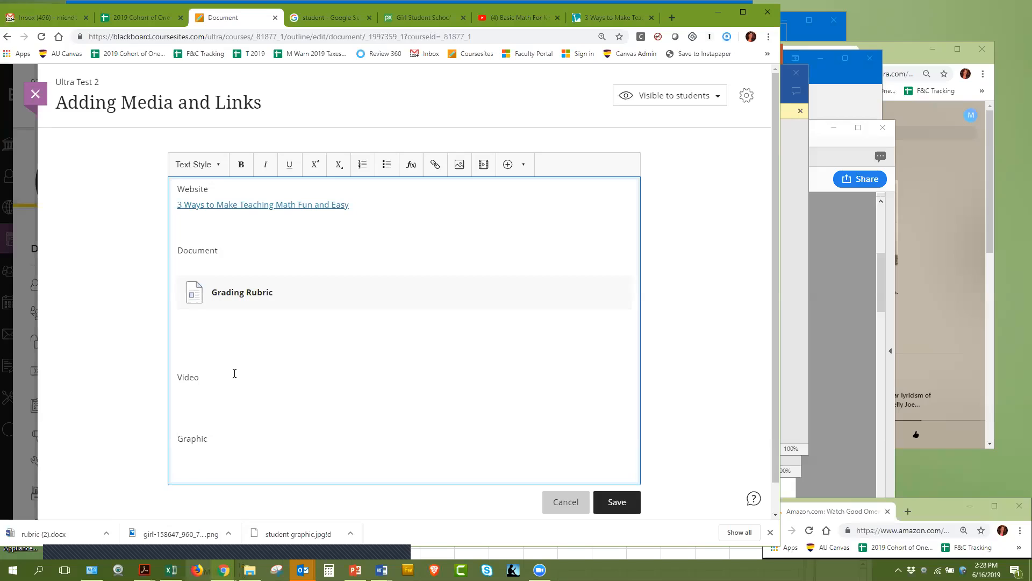
pyautogui.hotkey('ctrl', 'v')
# Apply the Paragraph text style to the pasted video title.
pyautogui.moveTo(325, 420); pyautogui.dragTo(171, 392)
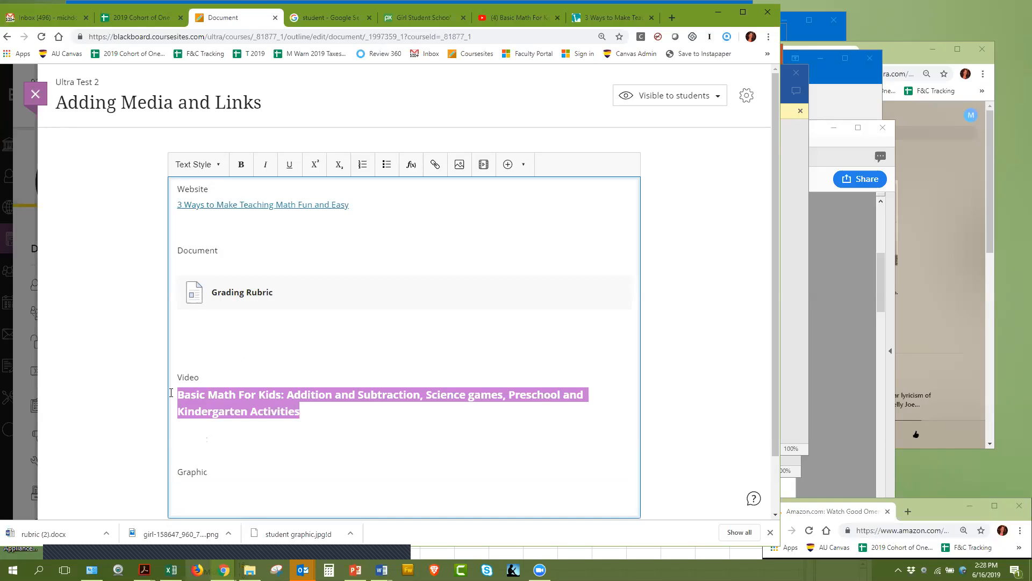
pyautogui.click(208, 167)
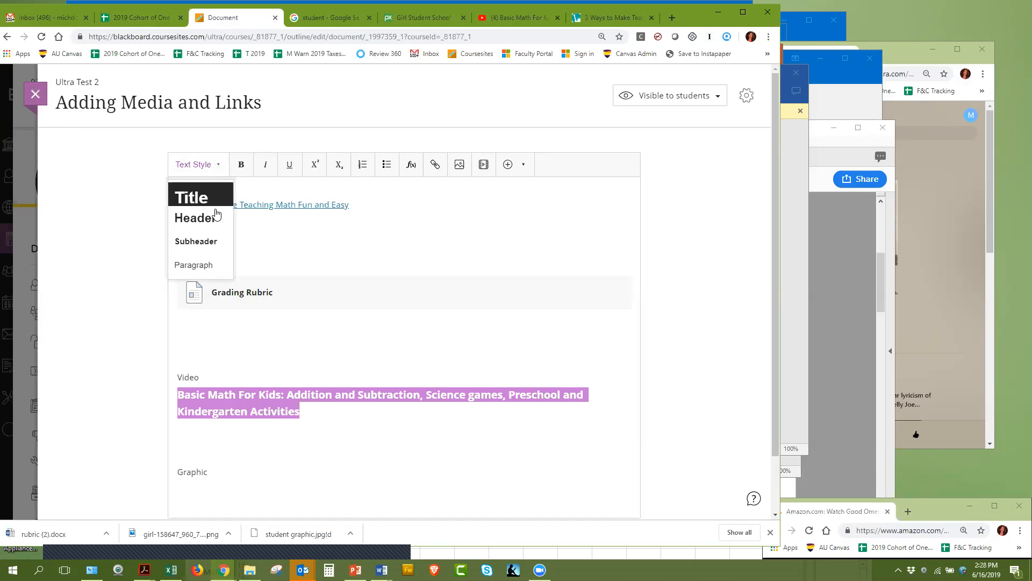
pyautogui.click(193, 265)
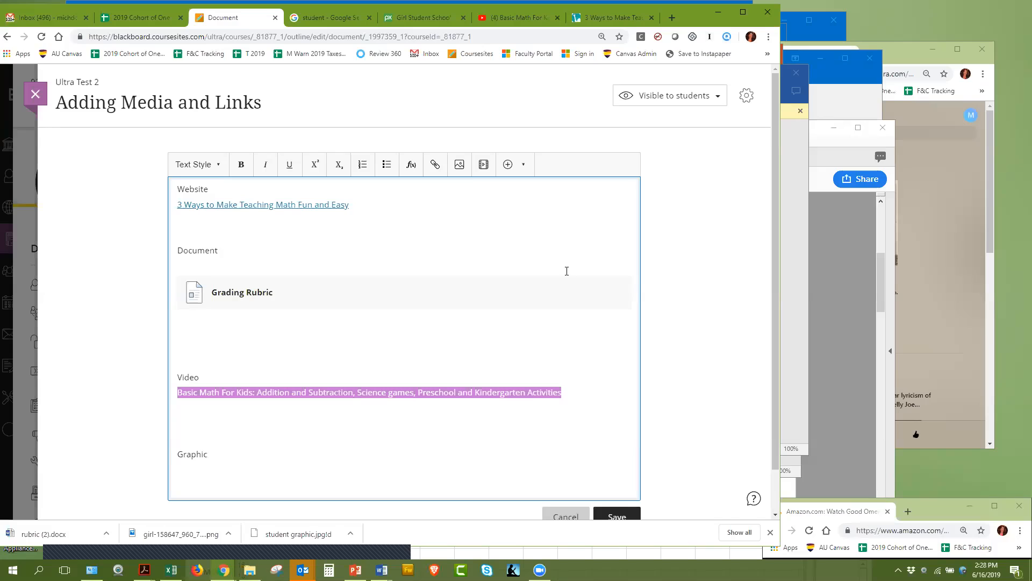
# Start inserting a web video in place of the selected title, and copy the "Basic Math For Kids" video's share link from YouTube.
pyautogui.click(483, 165)
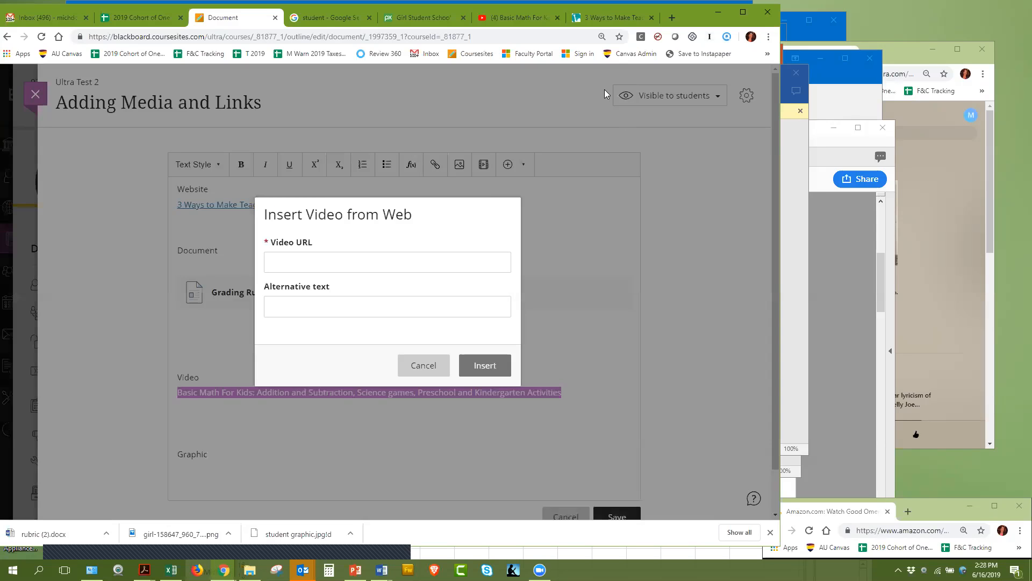
pyautogui.click(602, 18)
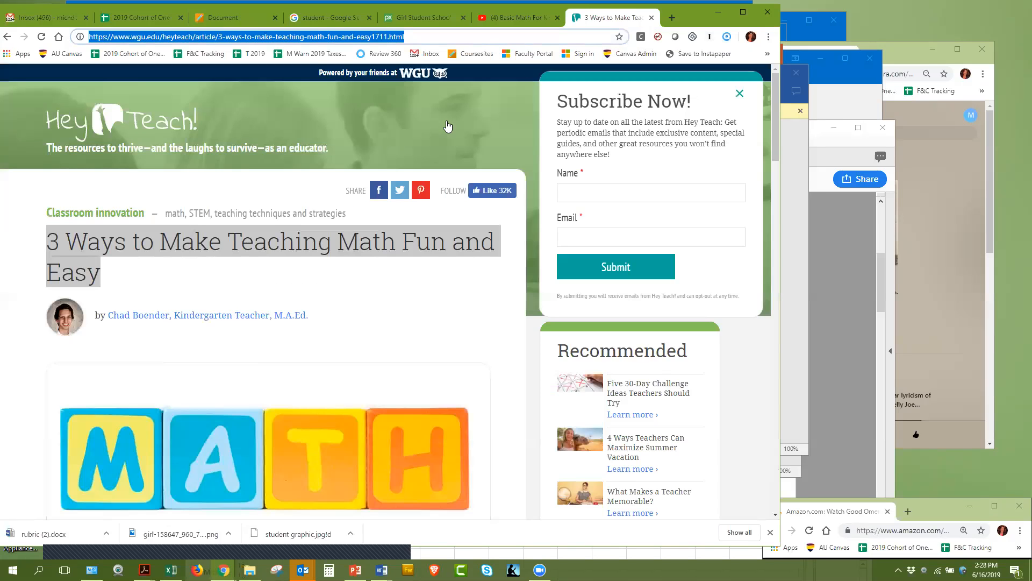
pyautogui.click(489, 19)
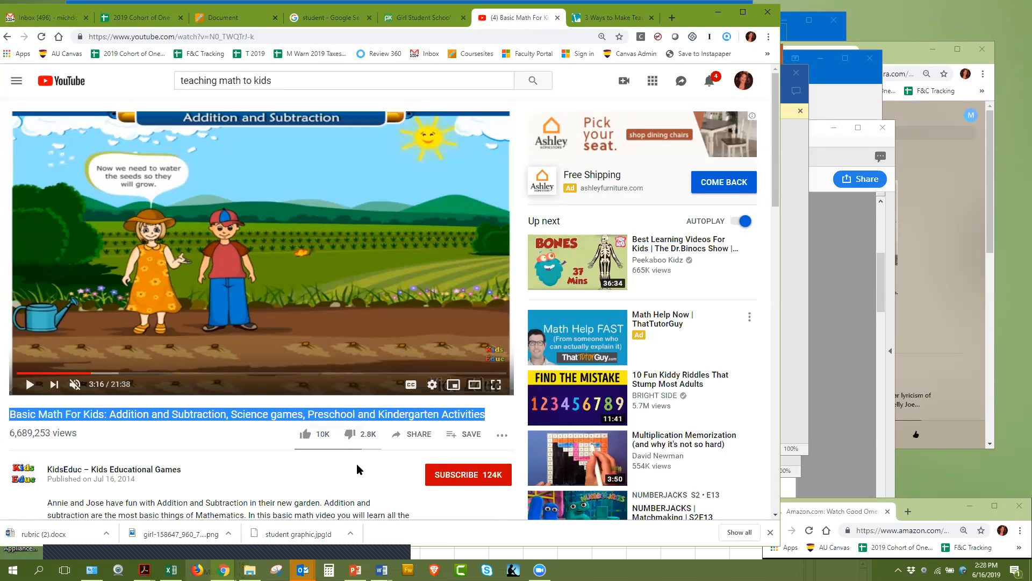
pyautogui.scroll(-2, 263, 351)
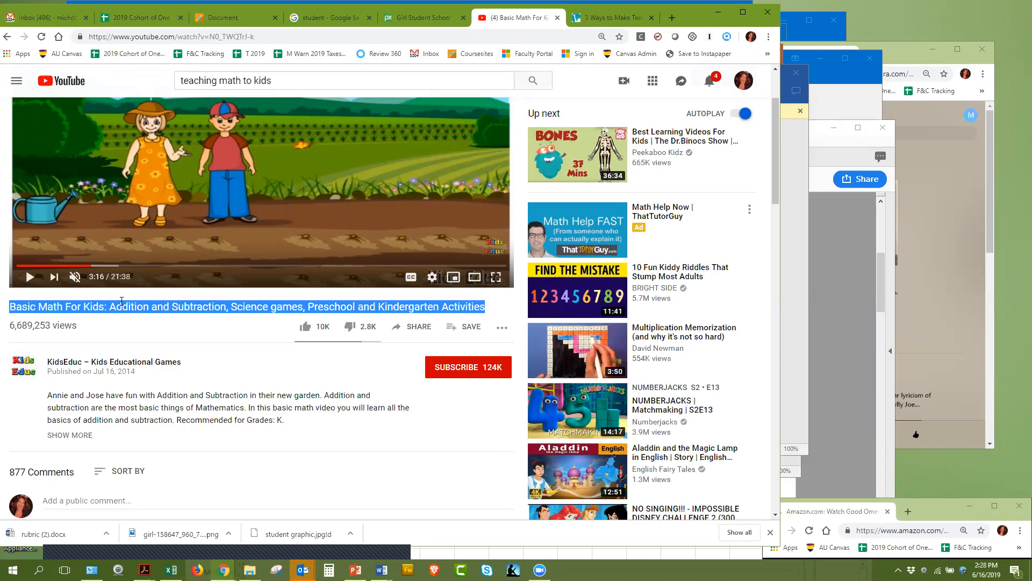
pyautogui.click(412, 330)
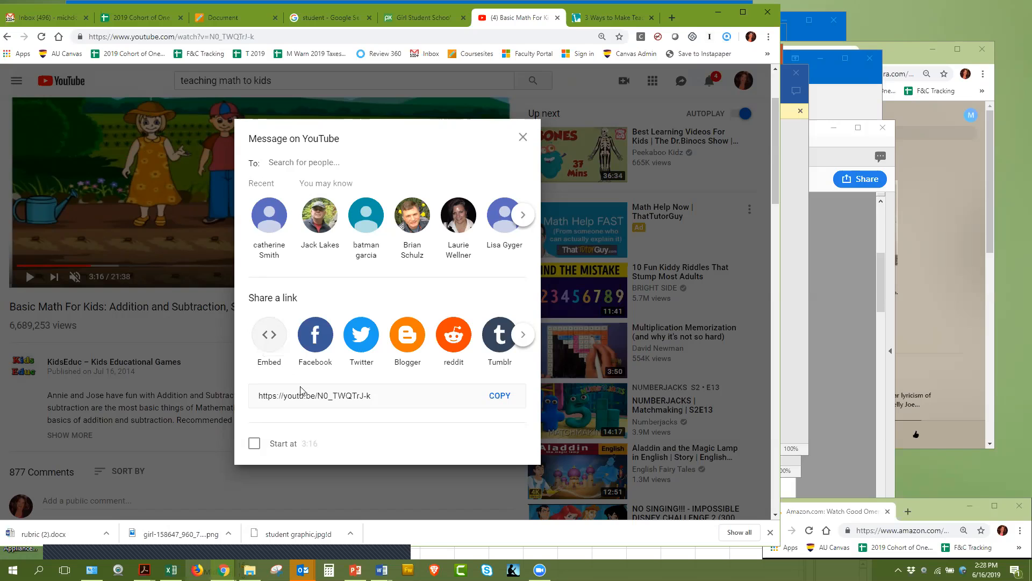
pyautogui.click(319, 394)
pyautogui.hotkey('ctrl', 'c')
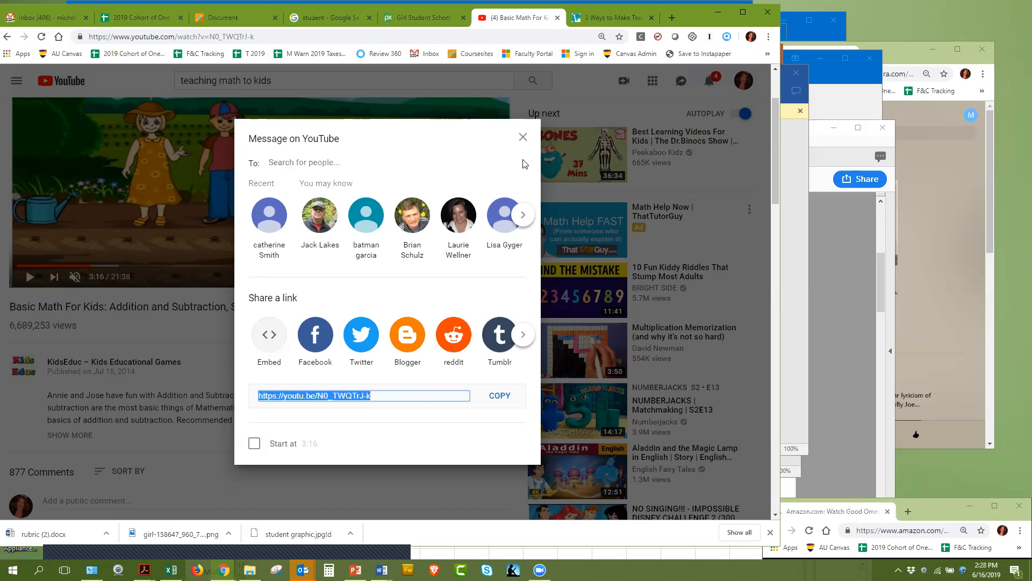
pyautogui.click(523, 137)
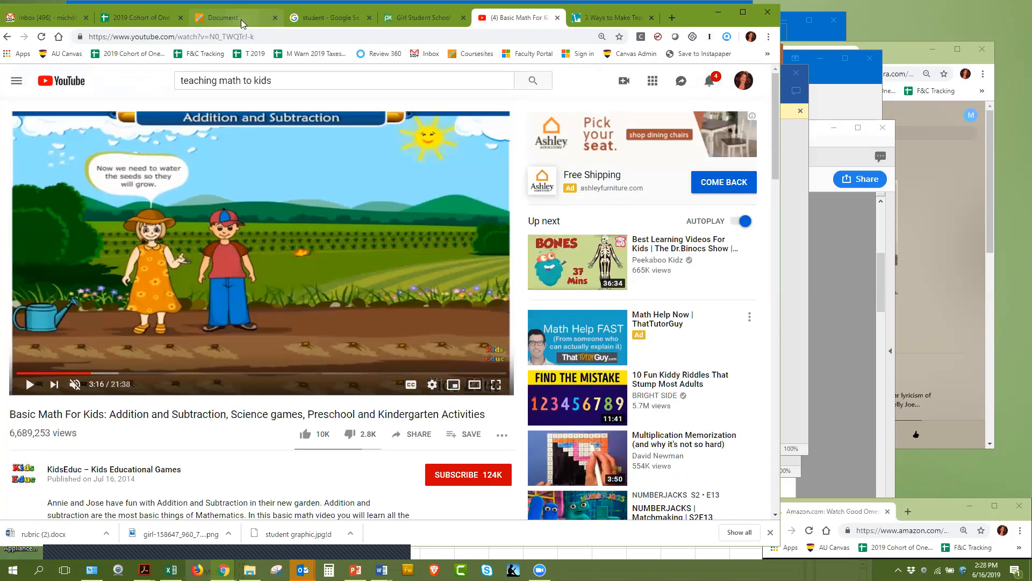
pyautogui.click(241, 20)
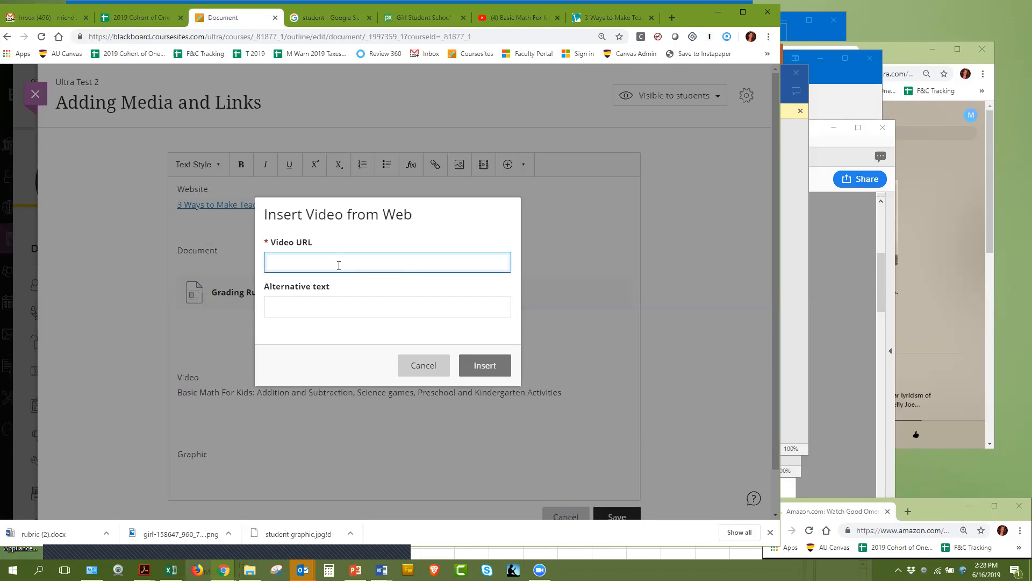
pyautogui.hotkey('ctrl', 'v')
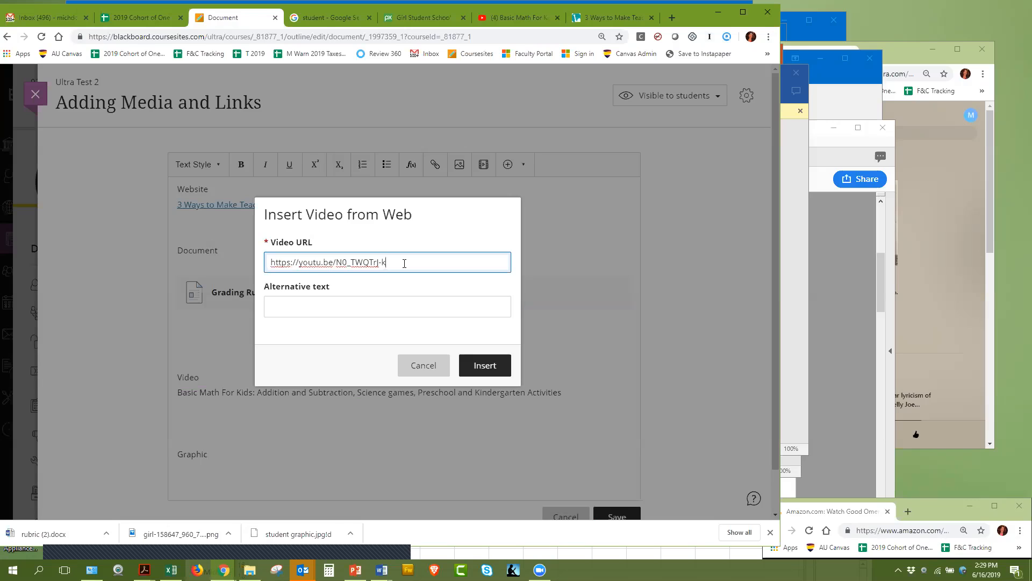
pyautogui.tripleClick(363, 262)
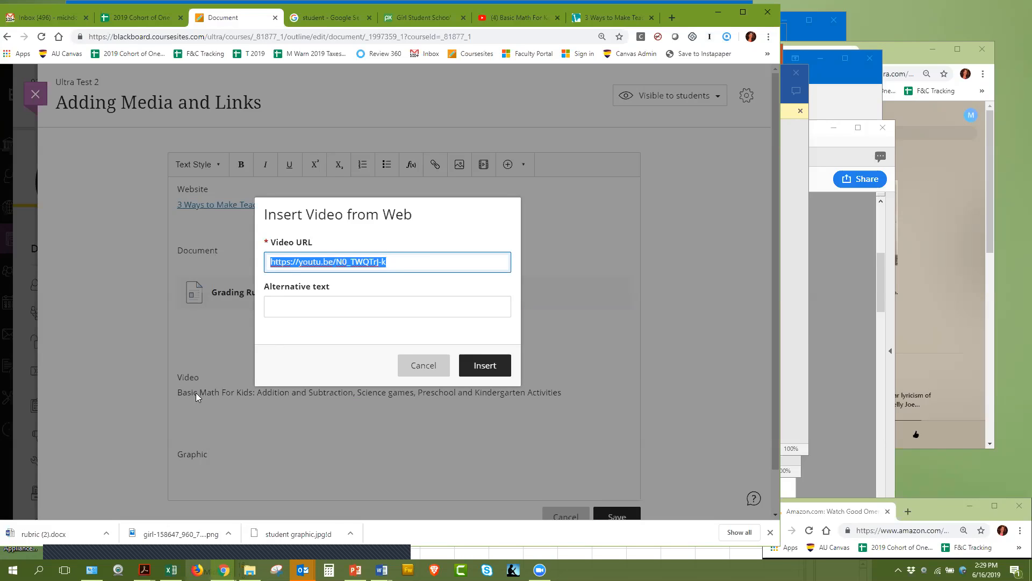
# Copy the full video title from YouTube into the alternative text and insert the video.
pyautogui.click(286, 302)
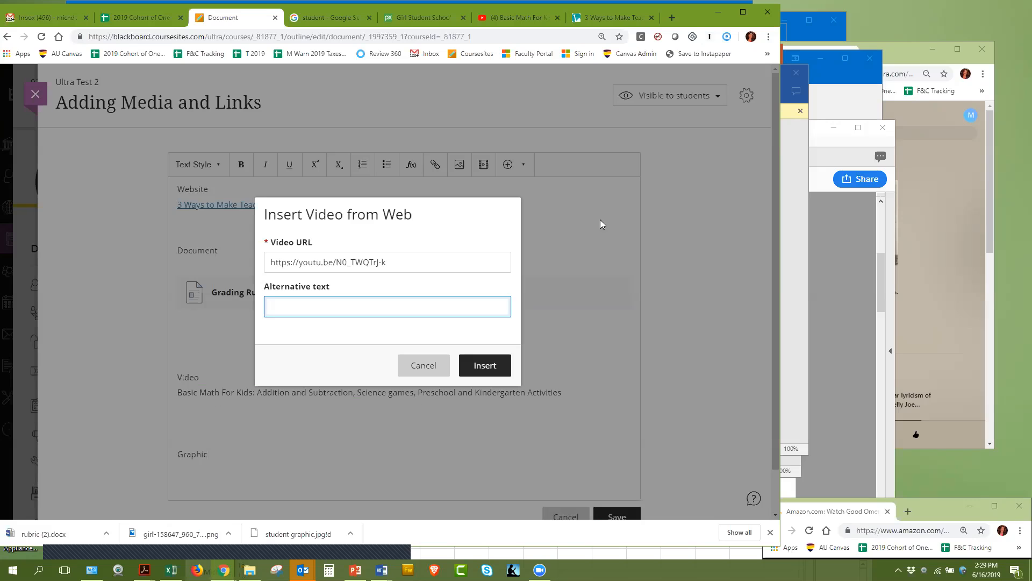
pyautogui.click(514, 18)
pyautogui.moveTo(487, 415); pyautogui.dragTo(12, 415)
pyautogui.hotkey('ctrl', 'c')
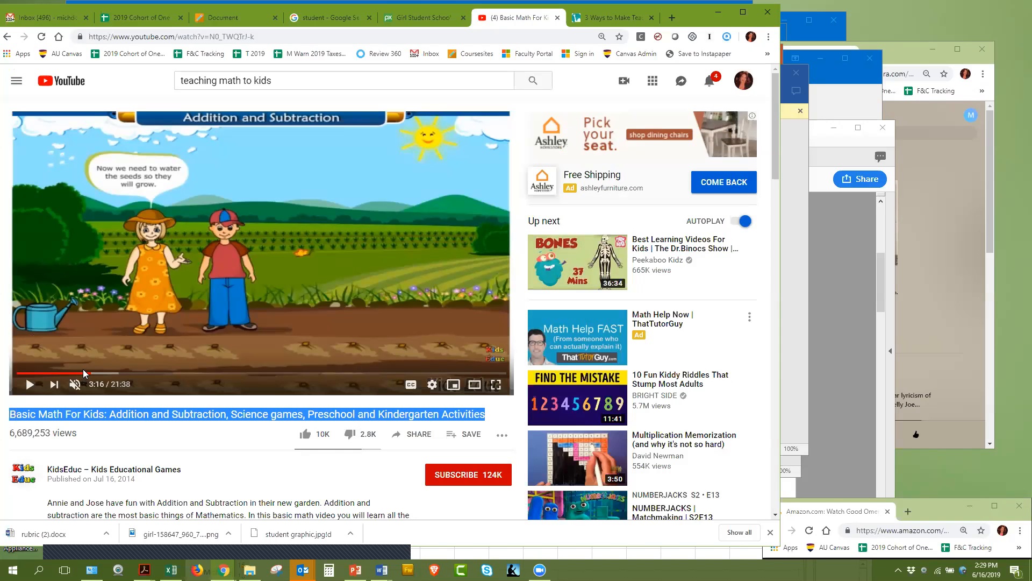
pyautogui.click(228, 18)
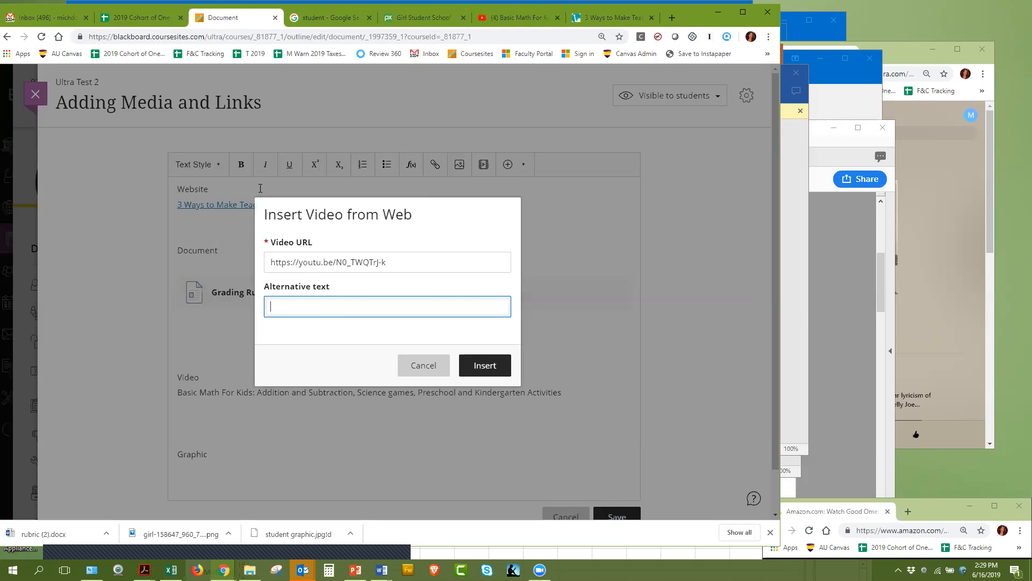
pyautogui.hotkey('ctrl', 'v')
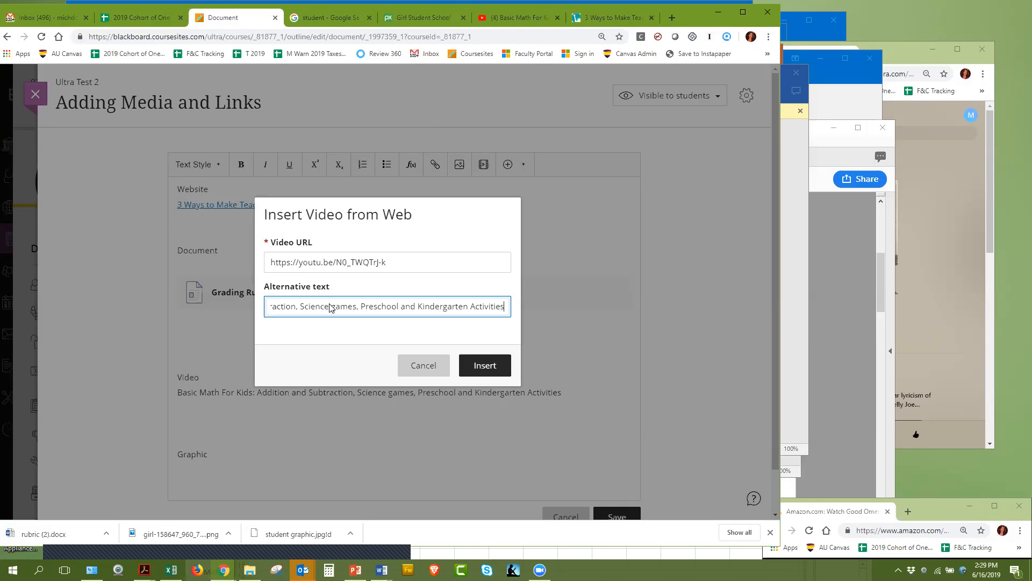
pyautogui.click(483, 365)
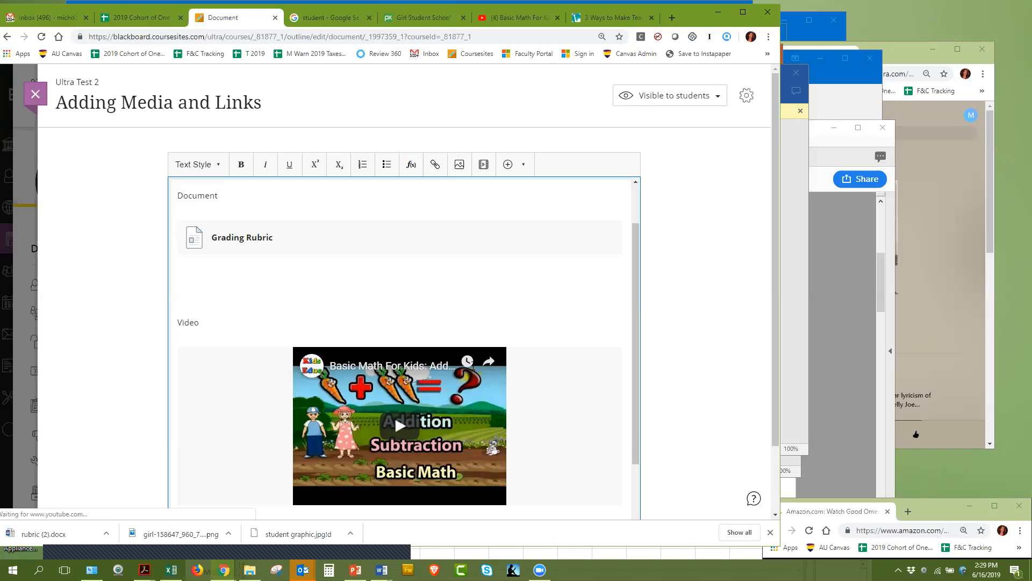
# Add four empty lines beneath the Graphic label and place the cursor directly under the label.
pyautogui.scroll(-2, 524, 267)
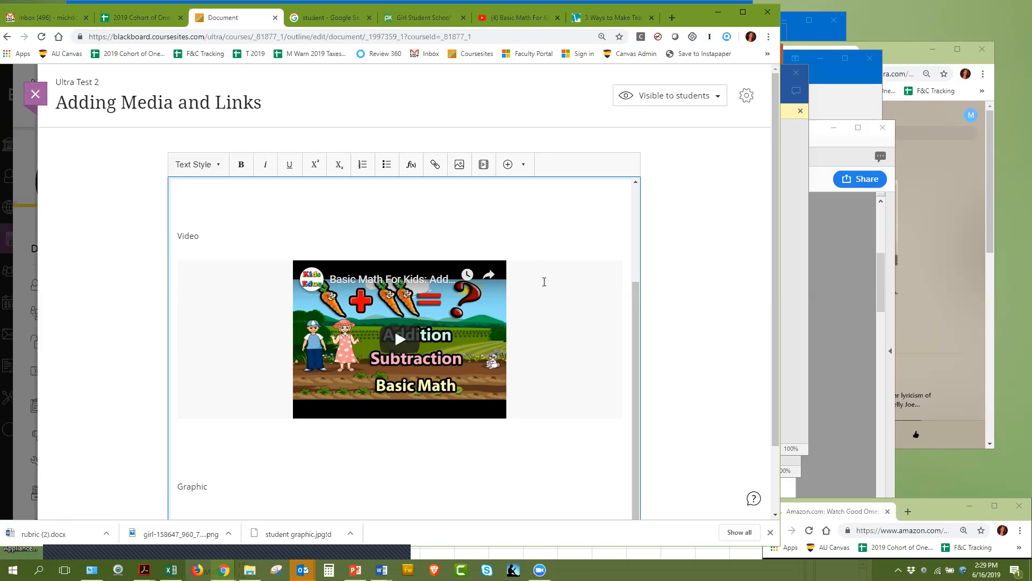
pyautogui.scroll(3, 540, 326)
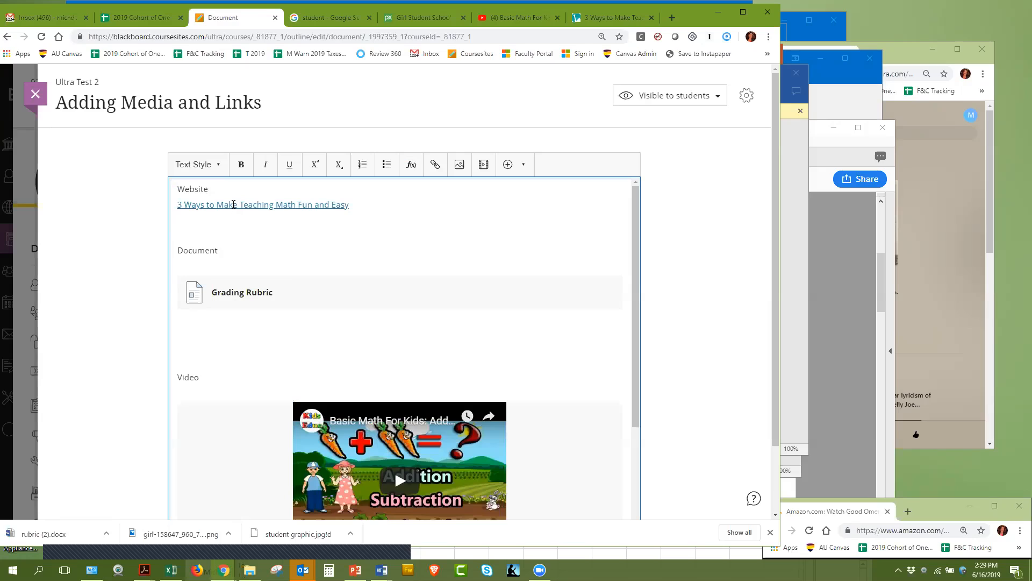
pyautogui.scroll(-3, 513, 278)
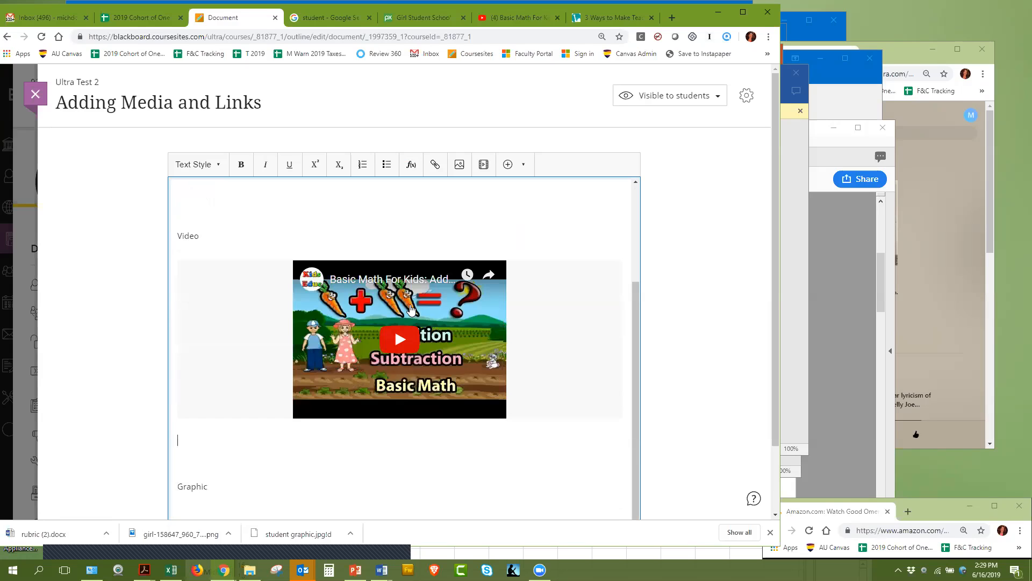
pyautogui.press('Return')
pyautogui.press('Return')
pyautogui.press('Return')
pyautogui.press('Return')
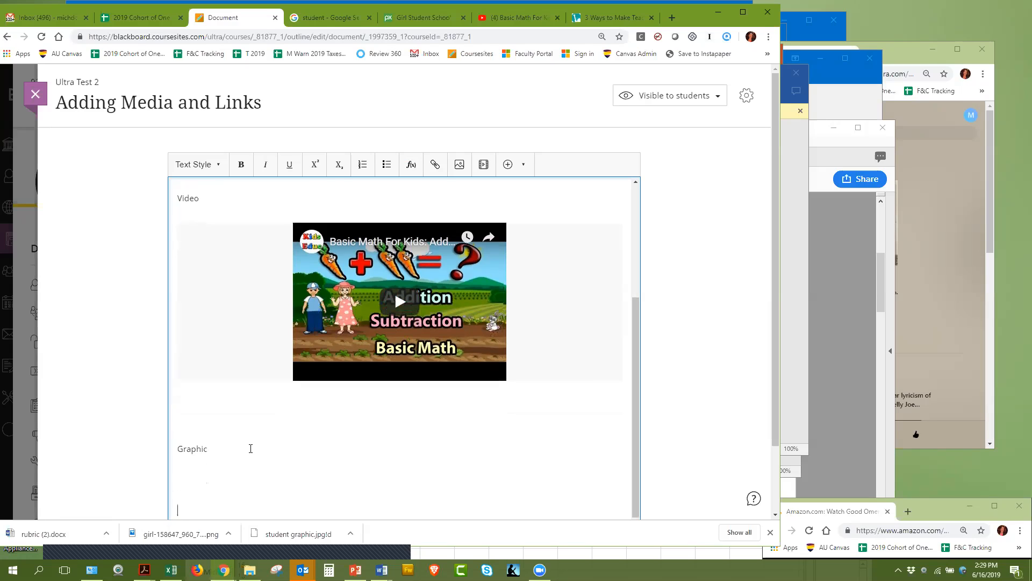
pyautogui.click(219, 459)
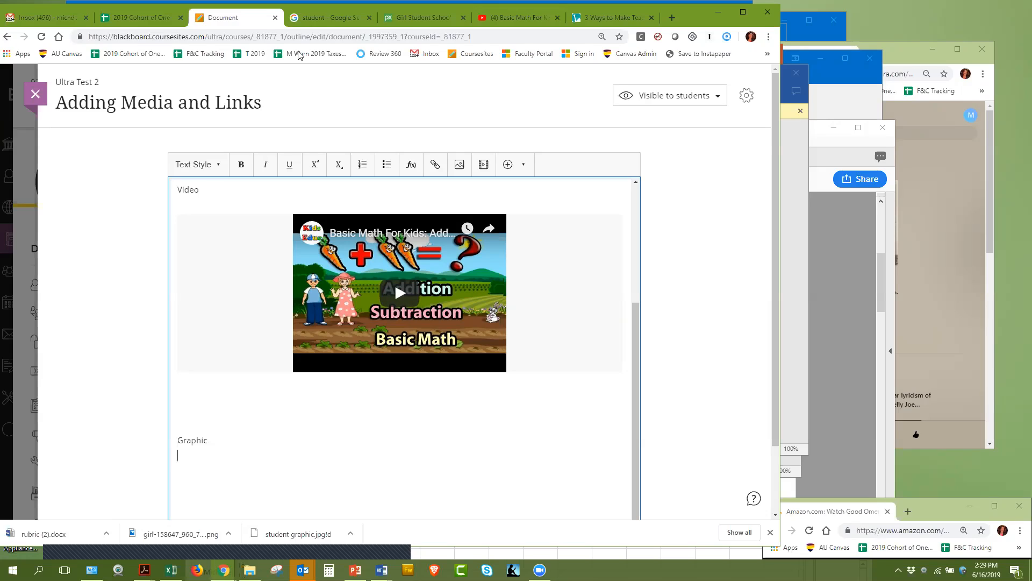
pyautogui.click(427, 18)
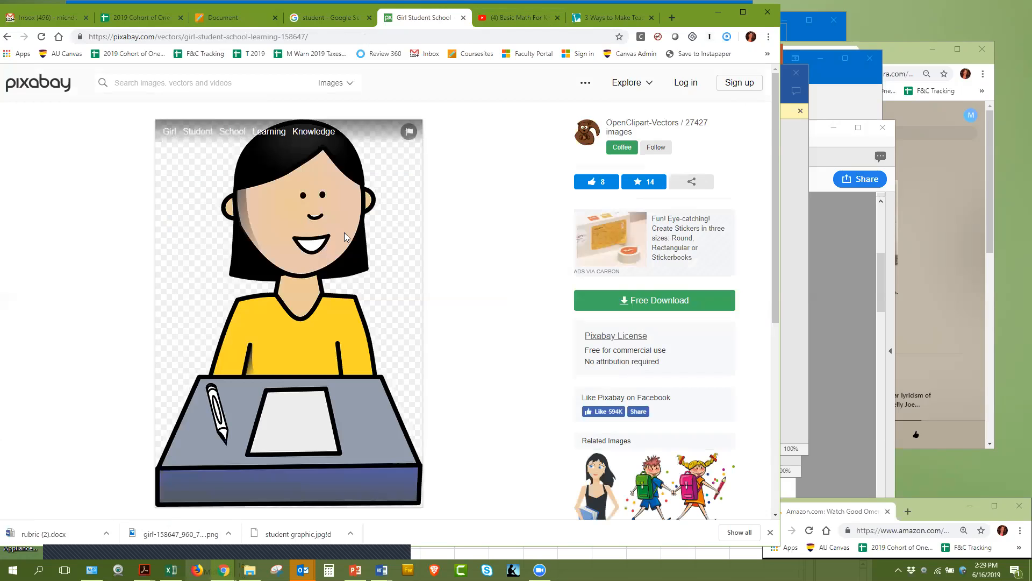
pyautogui.rightClick(383, 184)
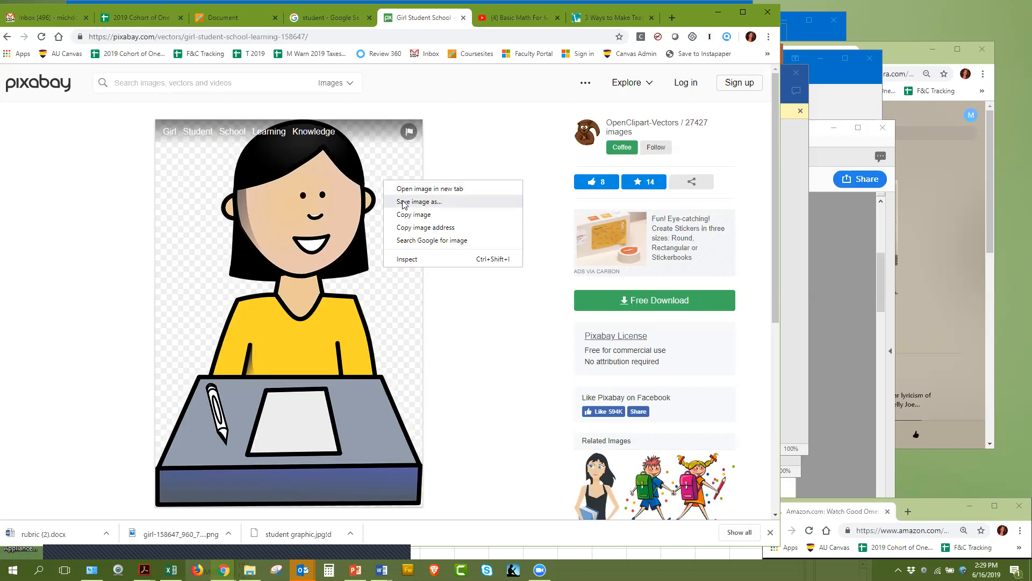
pyautogui.click(464, 301)
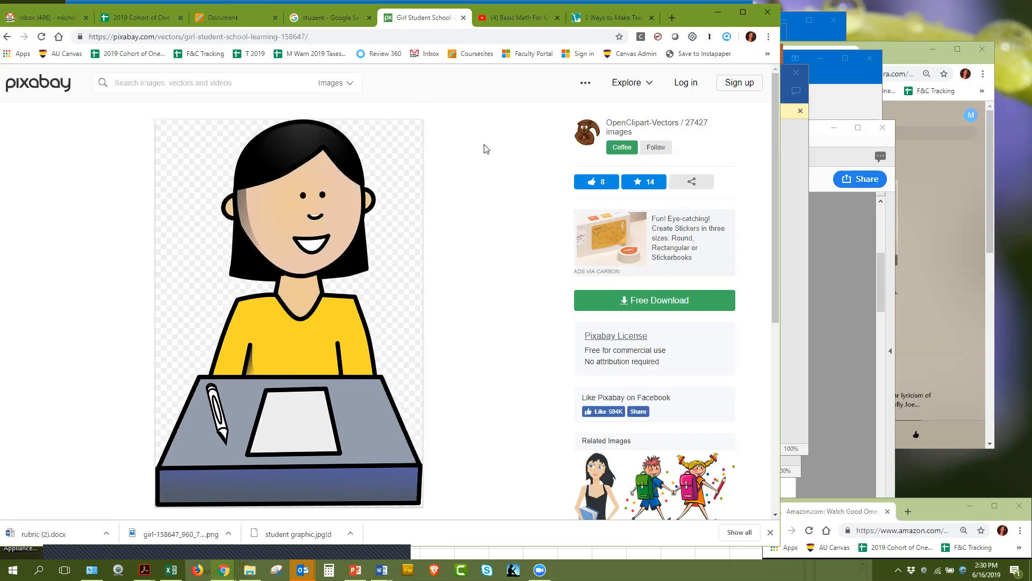
pyautogui.click(211, 17)
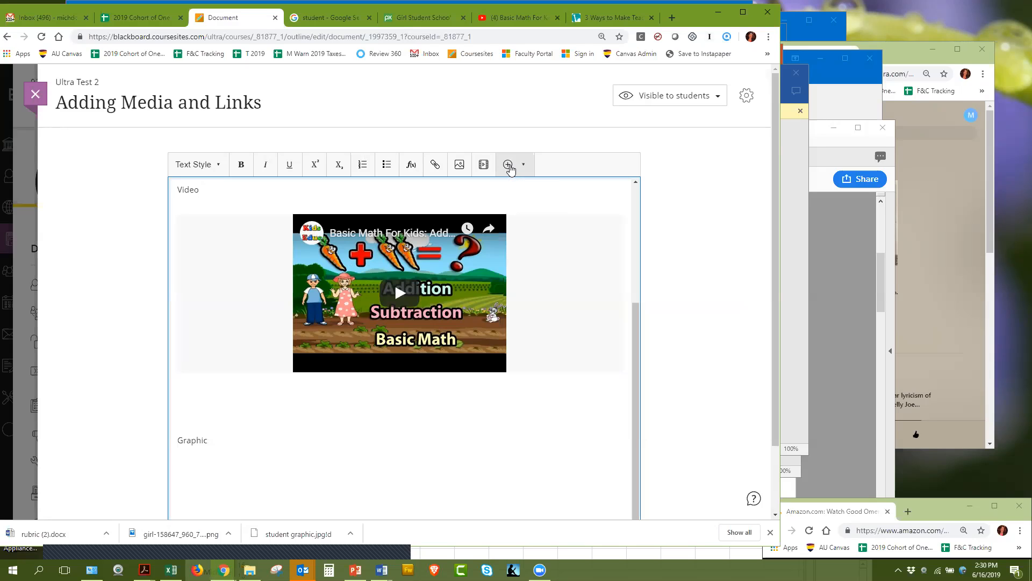
# Insert the local file girl-158647_960_720.png from the Demo folder beneath the Graphic label.
pyautogui.click(509, 167)
pyautogui.click(479, 196)
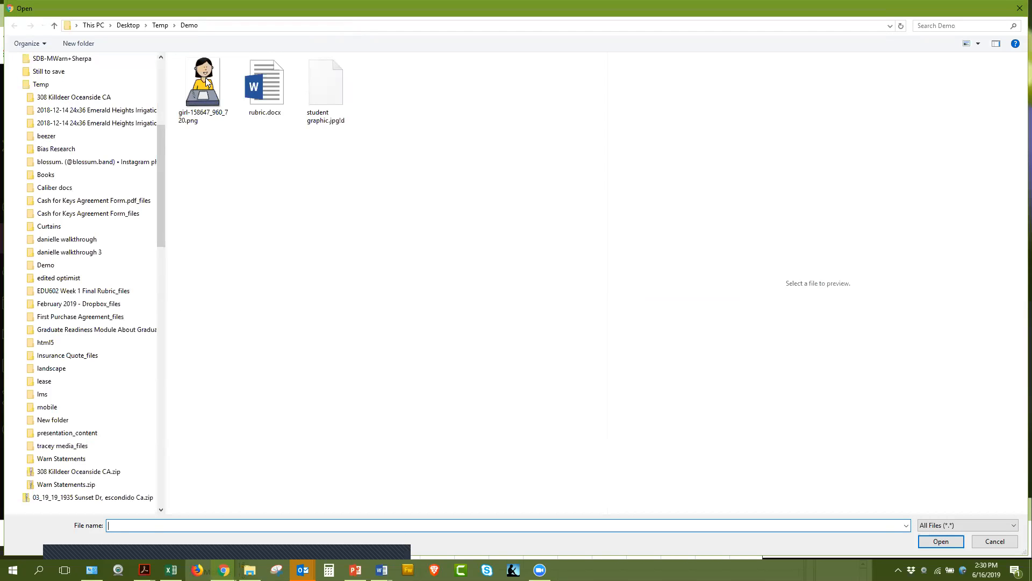
pyautogui.click(207, 83)
pyautogui.click(952, 542)
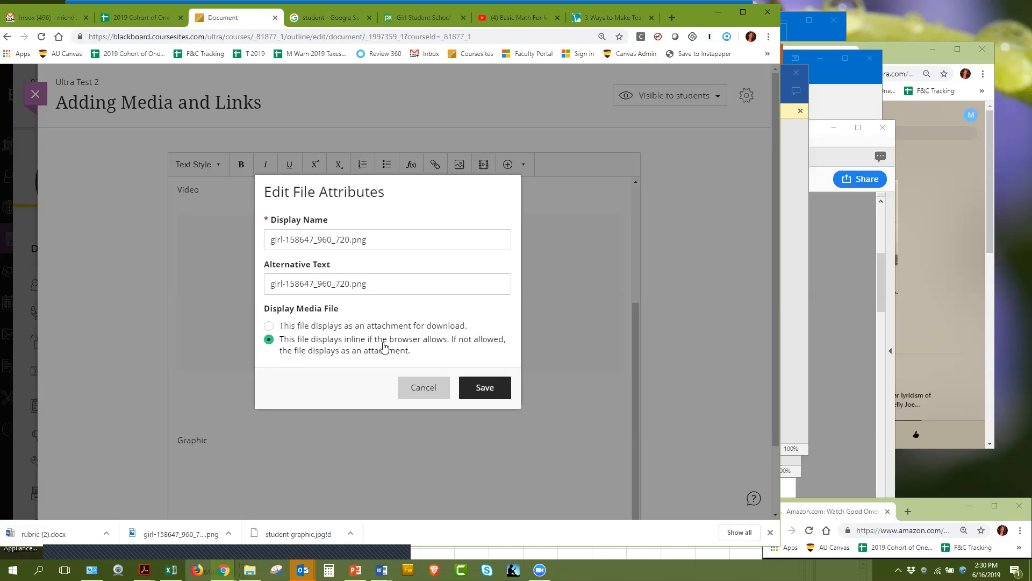
# Set the image's alternative text to "Student" and save its file attributes with inline display.
pyautogui.click(480, 388)
pyautogui.tripleClick(384, 287)
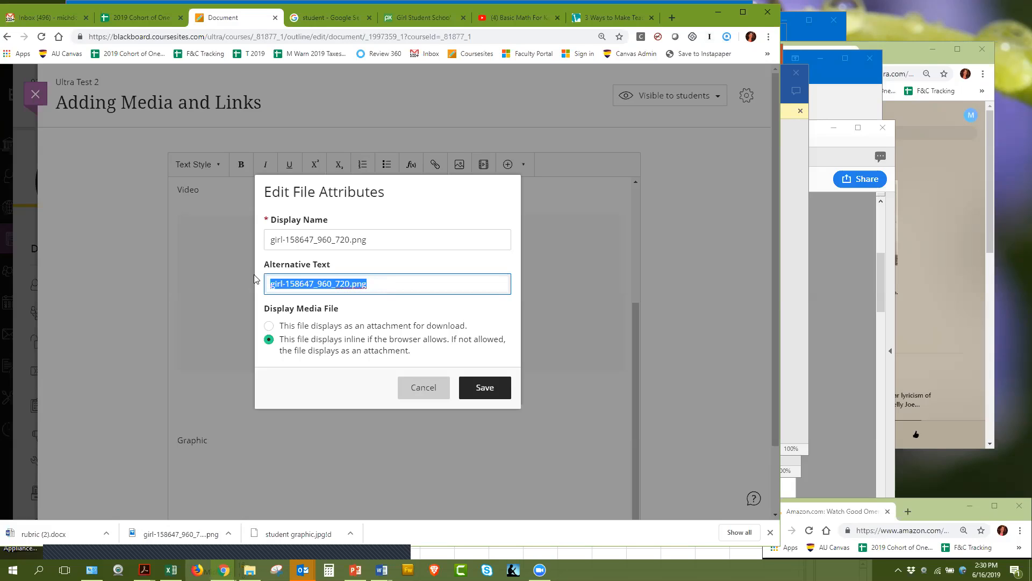
pyautogui.write('Student')
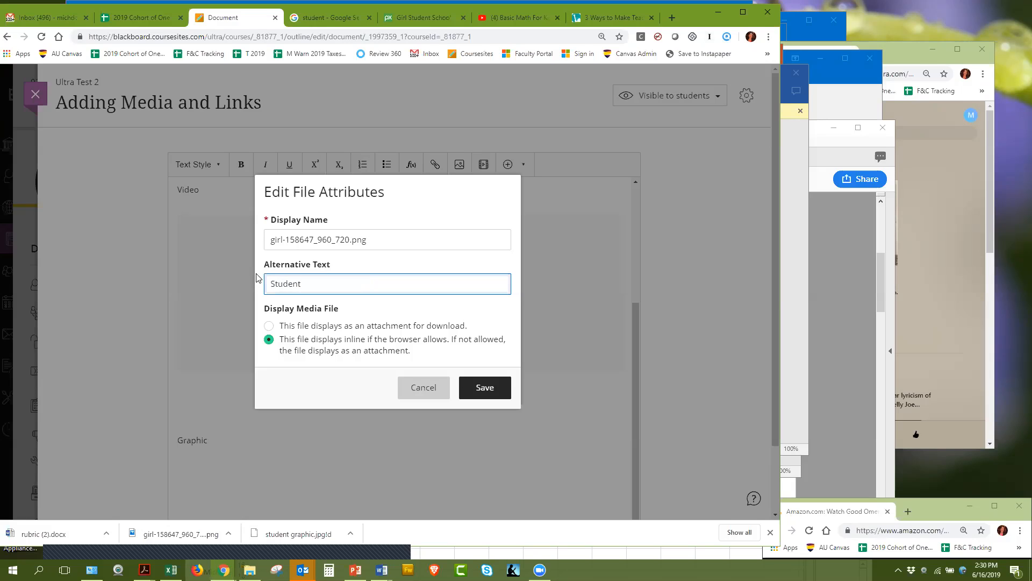
pyautogui.click(484, 388)
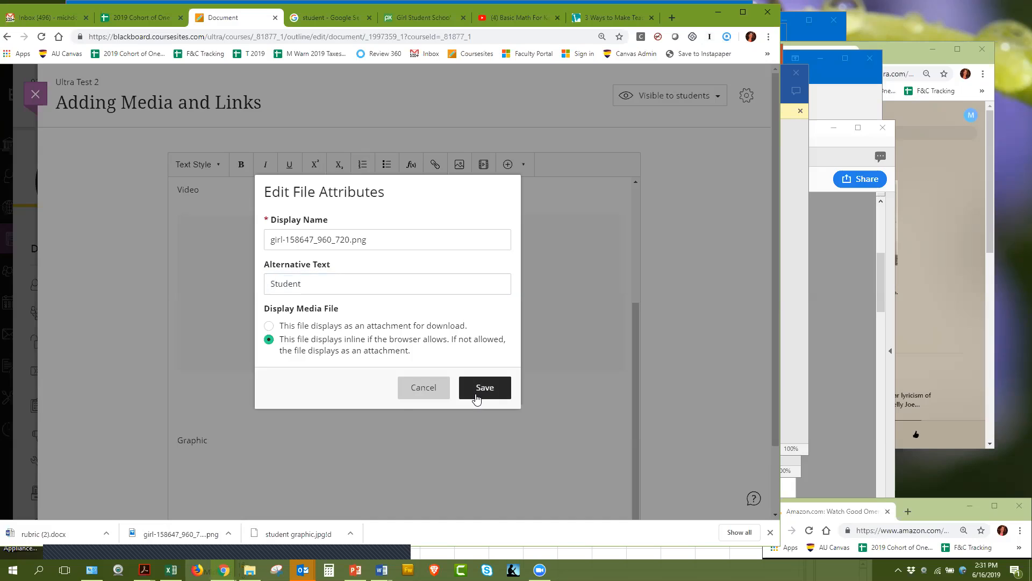
# Check the inserted student image and the spacing around it beneath the Graphic label.
pyautogui.scroll(-6, 481, 390)
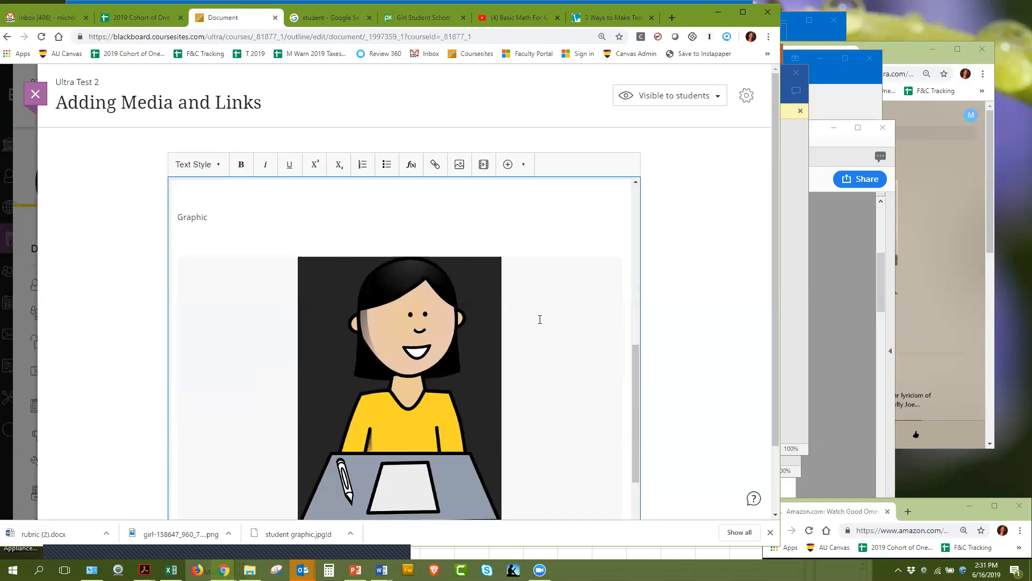
pyautogui.scroll(2, 456, 347)
pyautogui.click(456, 346)
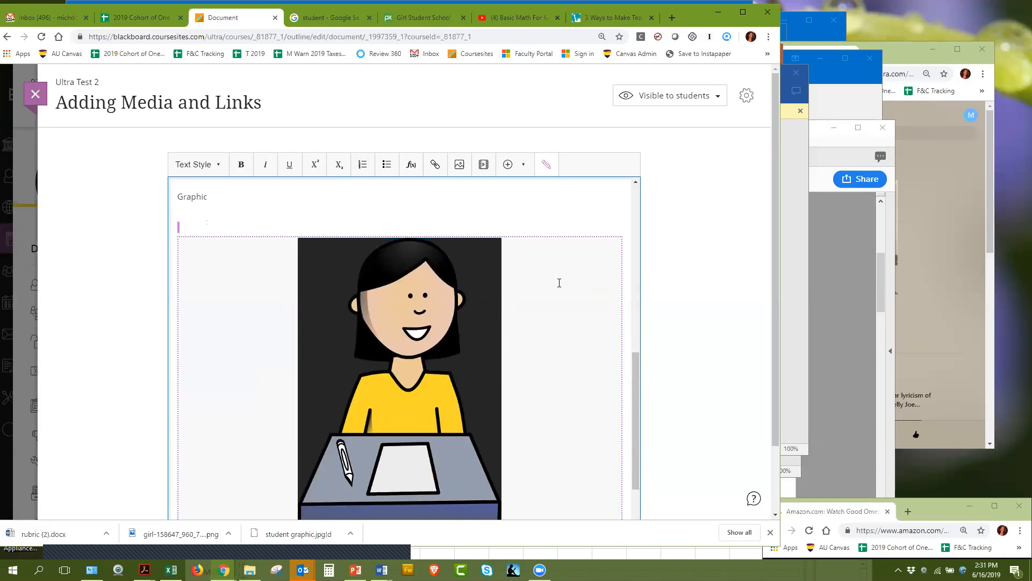
pyautogui.click(608, 211)
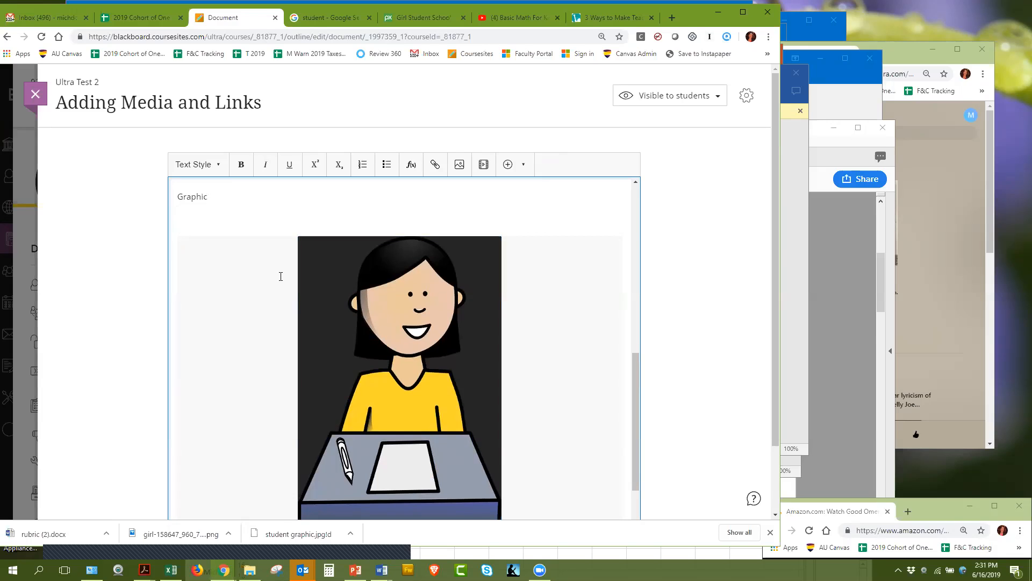
pyautogui.click(298, 267)
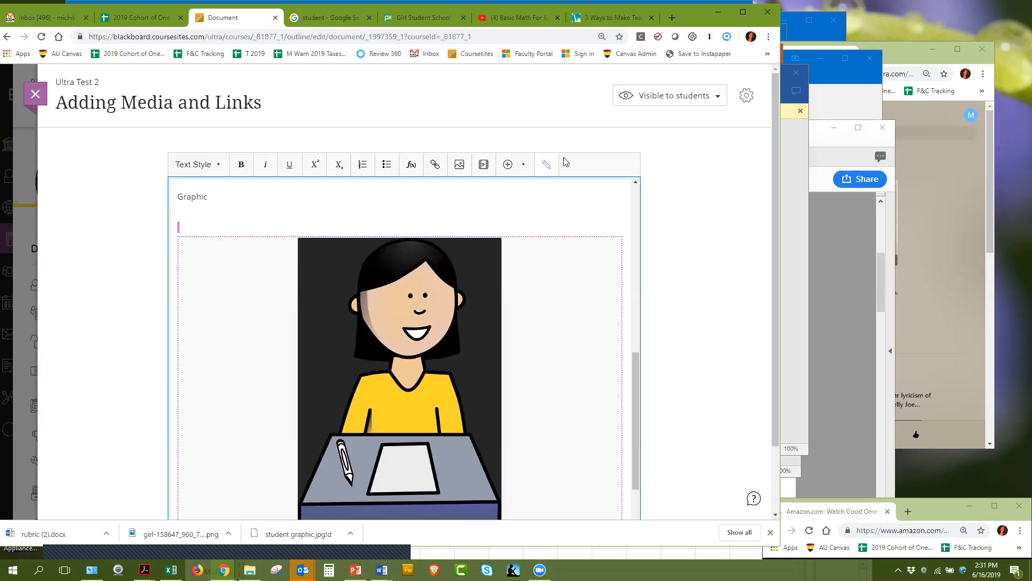
pyautogui.scroll(-3, 545, 281)
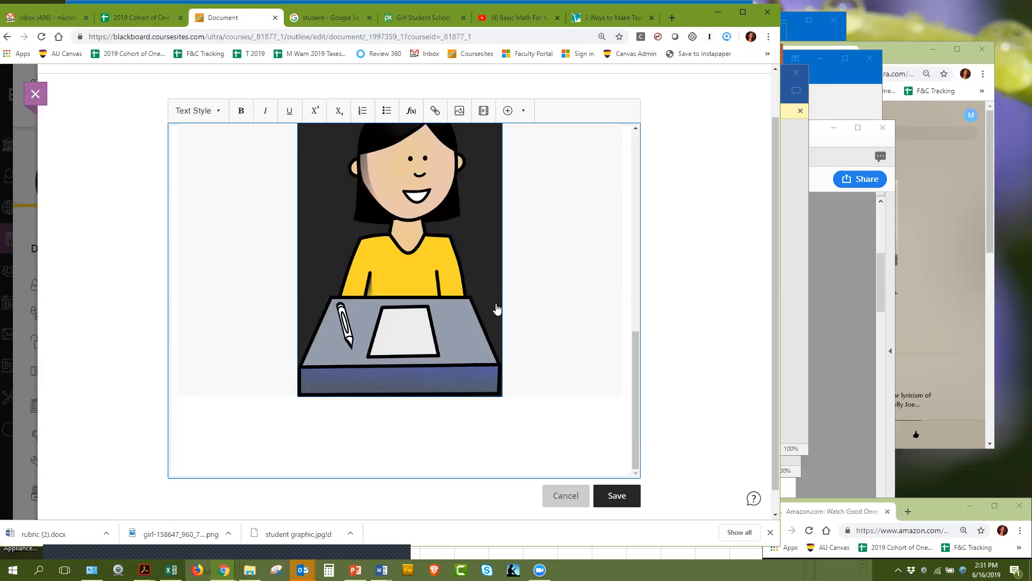
pyautogui.scroll(3, 577, 336)
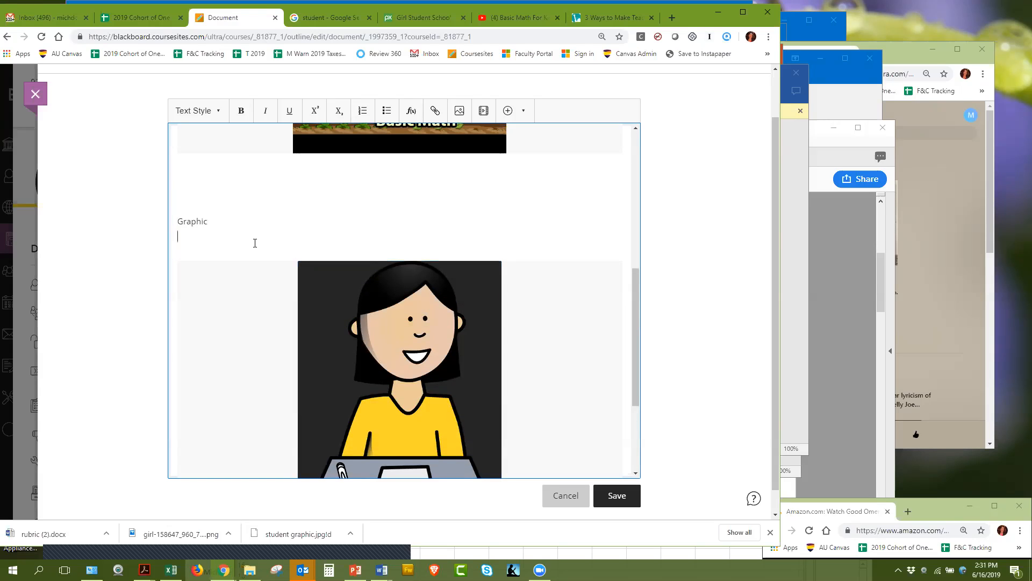
# Add empty lines beneath the Graphic label, above the inserted student image.
pyautogui.press('Return')
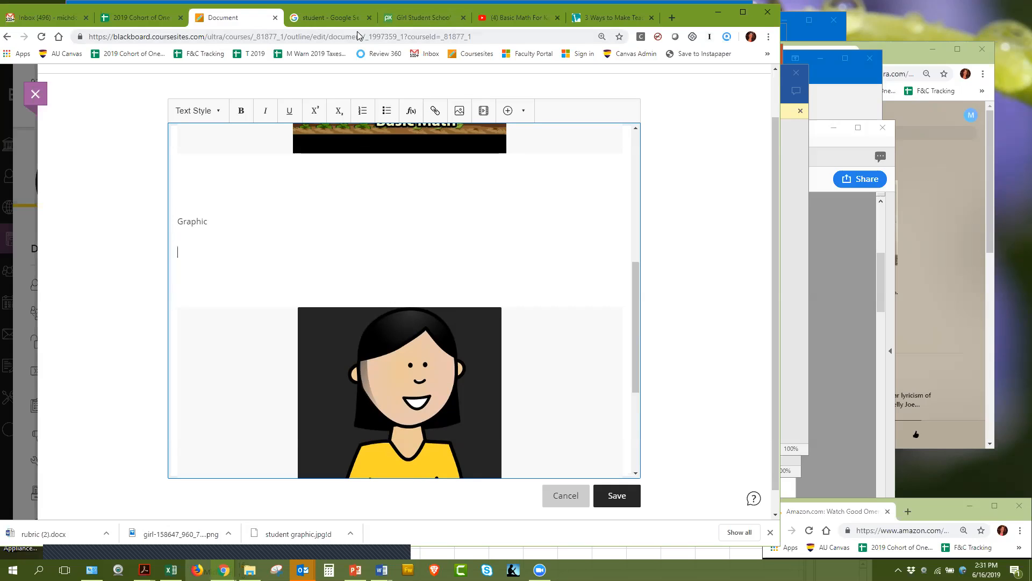
# Switch to the Pixabay girl student page and reduce its zoom until the whole picture appears small on the page.
pyautogui.click(411, 19)
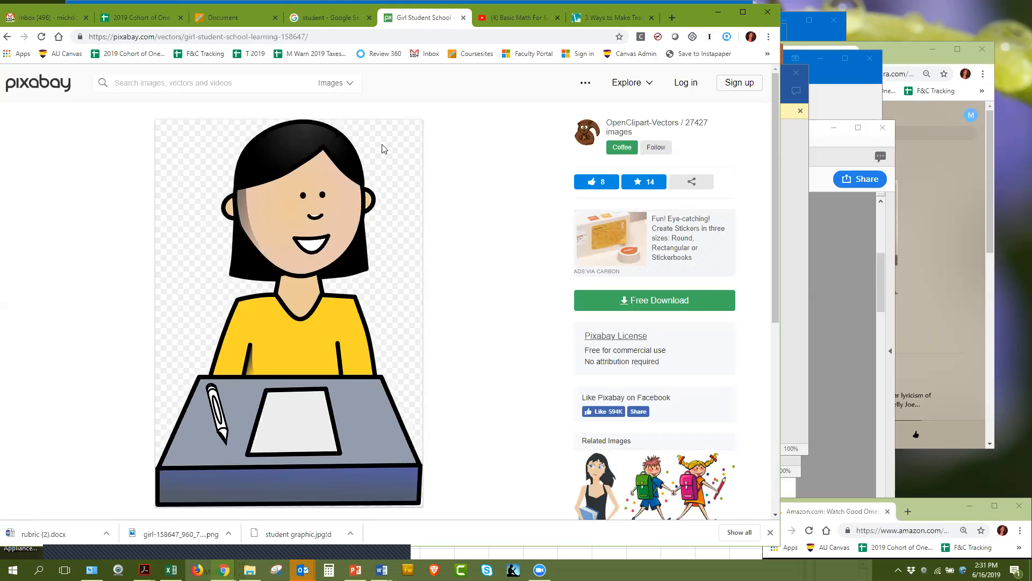
pyautogui.hotkey('ctrl', '-')
pyautogui.hotkey('ctrl', '-')
pyautogui.hotkey('ctrl', '-')
pyautogui.scroll(-2, 486, 194)
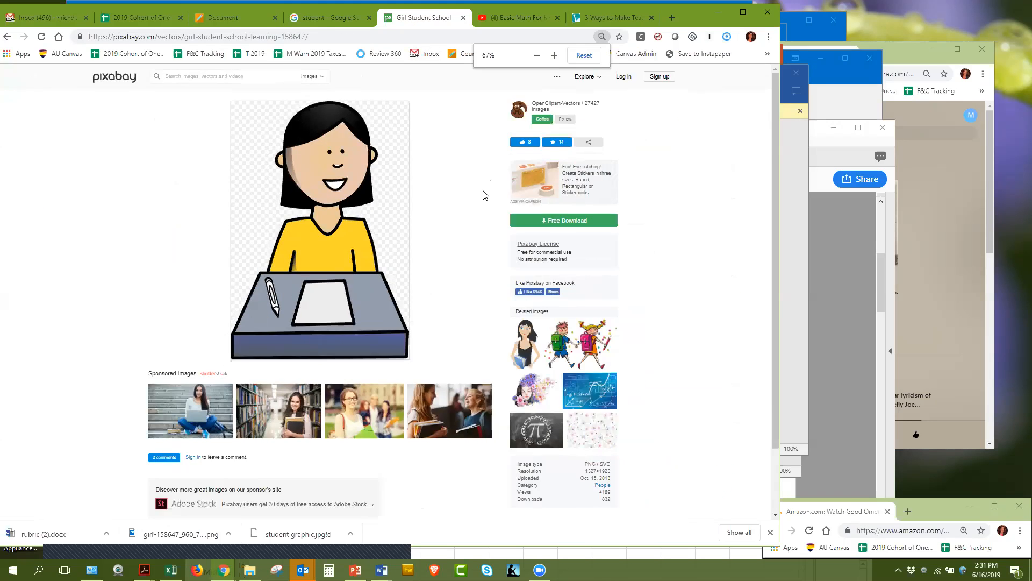
pyautogui.scroll(2, 485, 195)
pyautogui.scroll(1, 484, 196)
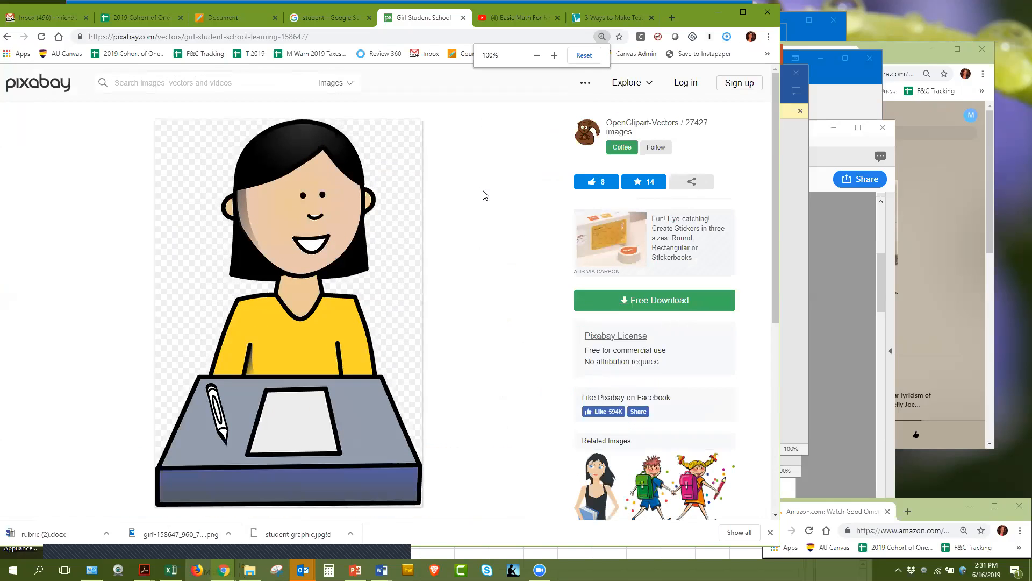
pyautogui.scroll(1, 484, 195)
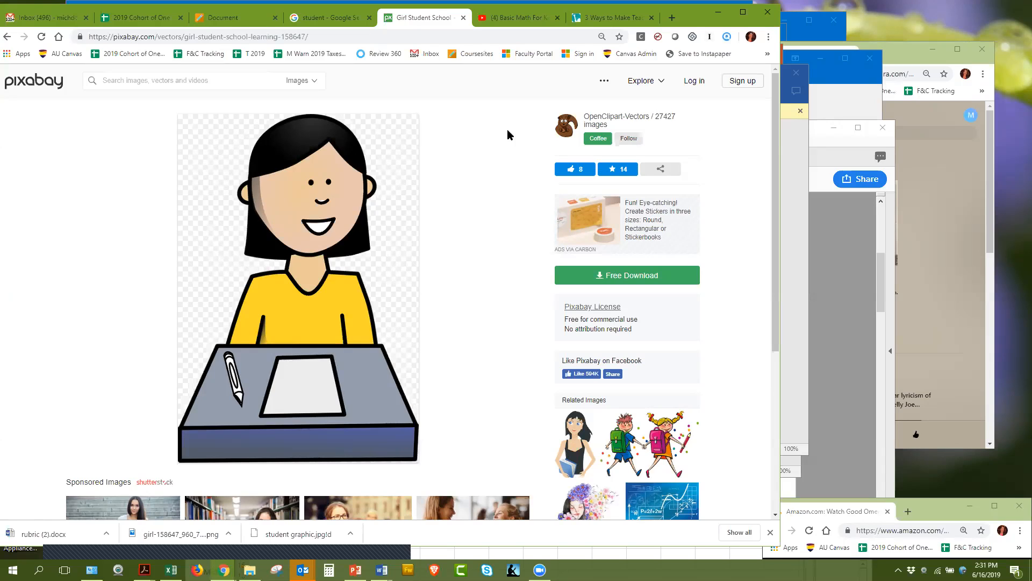
pyautogui.hotkey('ctrl', '+')
pyautogui.hotkey('ctrl', '+')
pyautogui.hotkey('ctrl', '+')
pyautogui.hotkey('ctrl', '-')
pyautogui.hotkey('ctrl', '-')
pyautogui.hotkey('ctrl', '-')
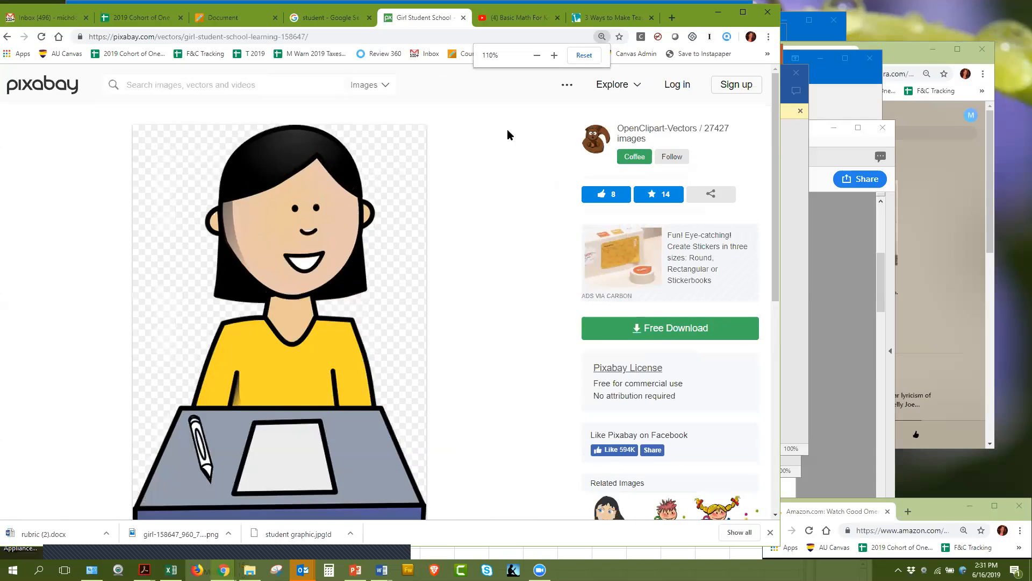
pyautogui.hotkey('ctrl', '-')
pyautogui.hotkey('ctrl', '-')
pyautogui.hotkey('ctrl', '-')
pyautogui.hotkey('ctrl', '-')
pyautogui.hotkey('ctrl', '-')
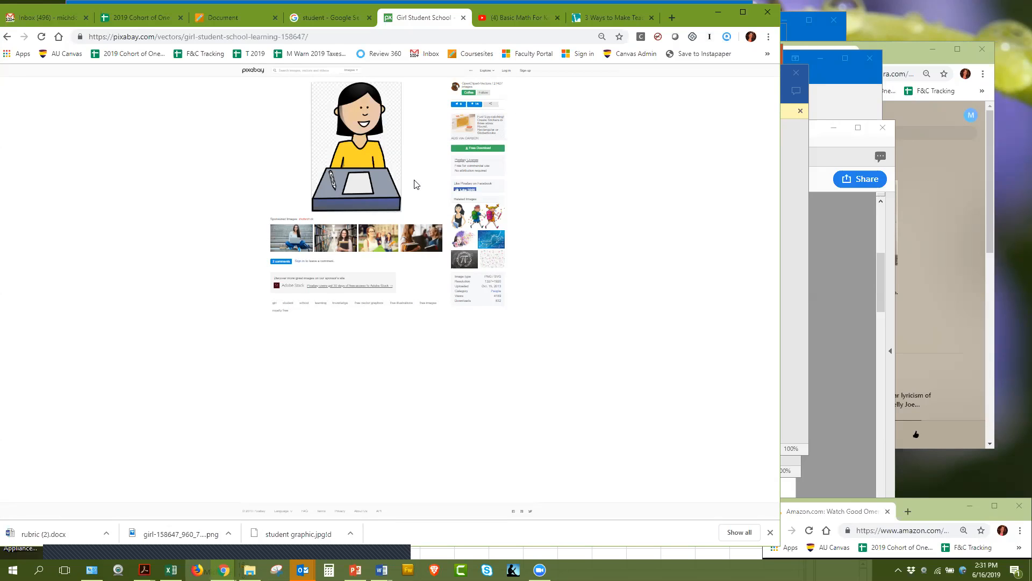
pyautogui.hotkey('ctrl', '+')
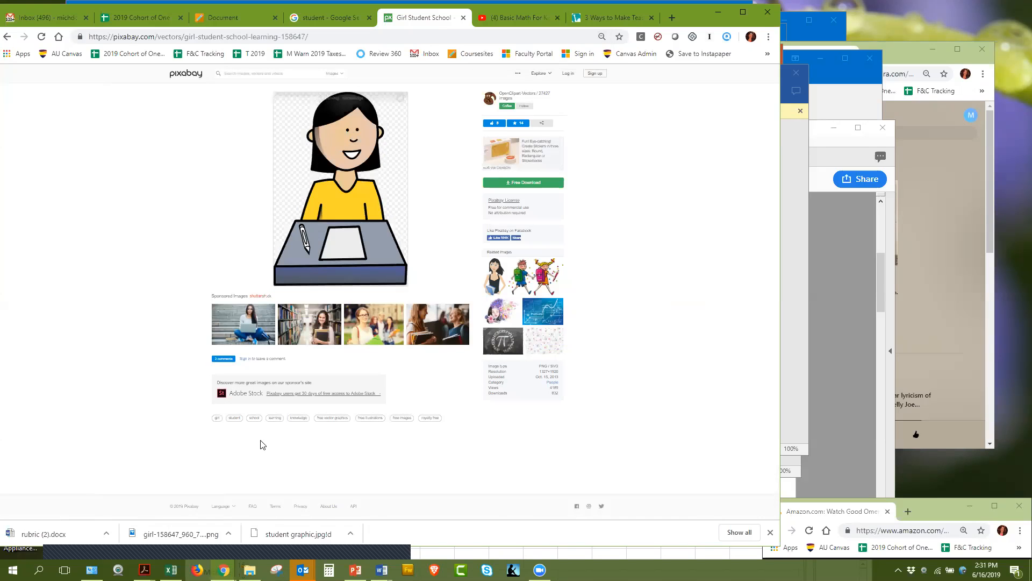
# Switch to the Snipping Tool and capture a rectangular snip around the student picture on the Pixabay page.
pyautogui.click(211, 540)
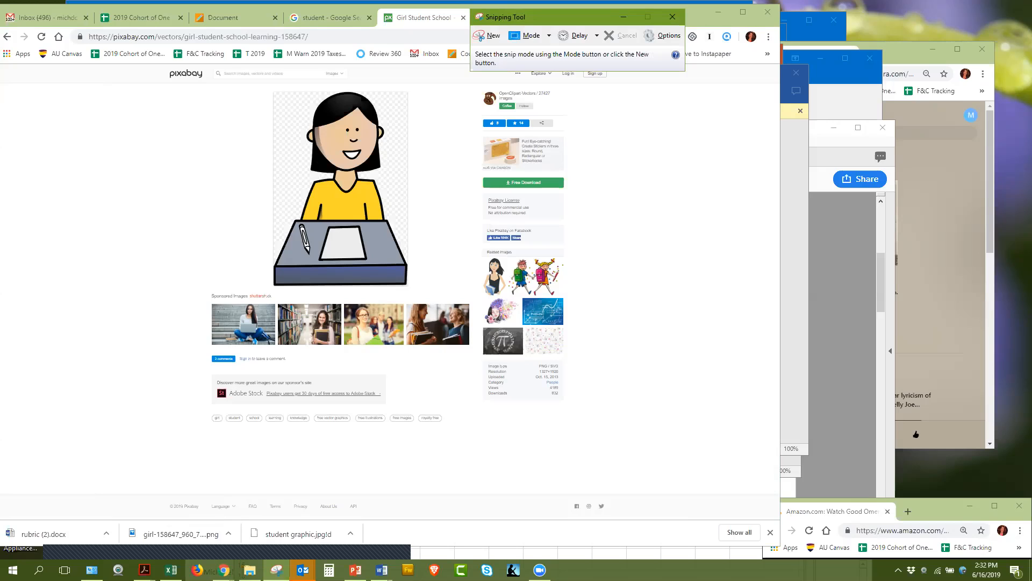
pyautogui.moveTo(536, 18); pyautogui.dragTo(556, 25)
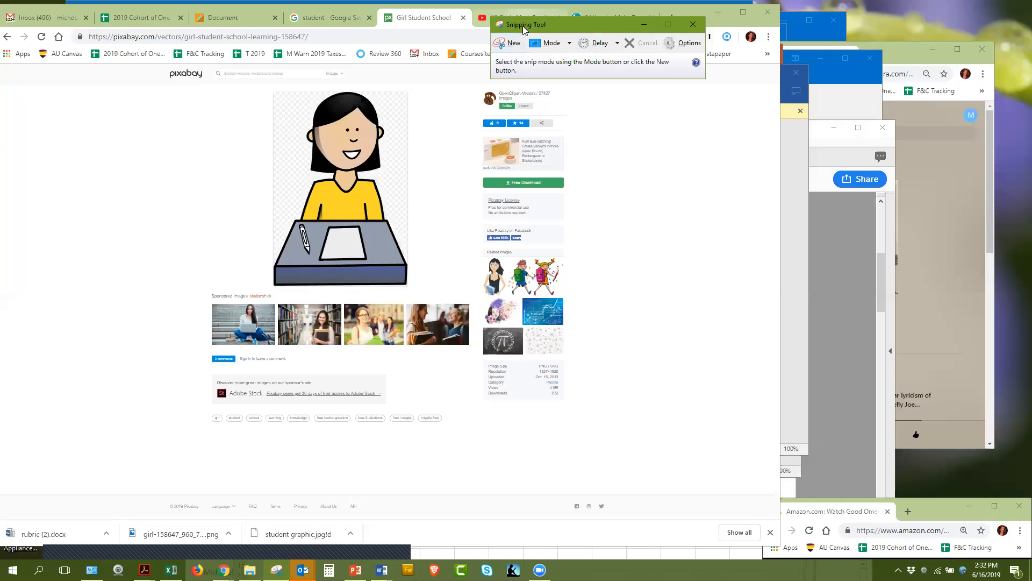
pyautogui.click(514, 45)
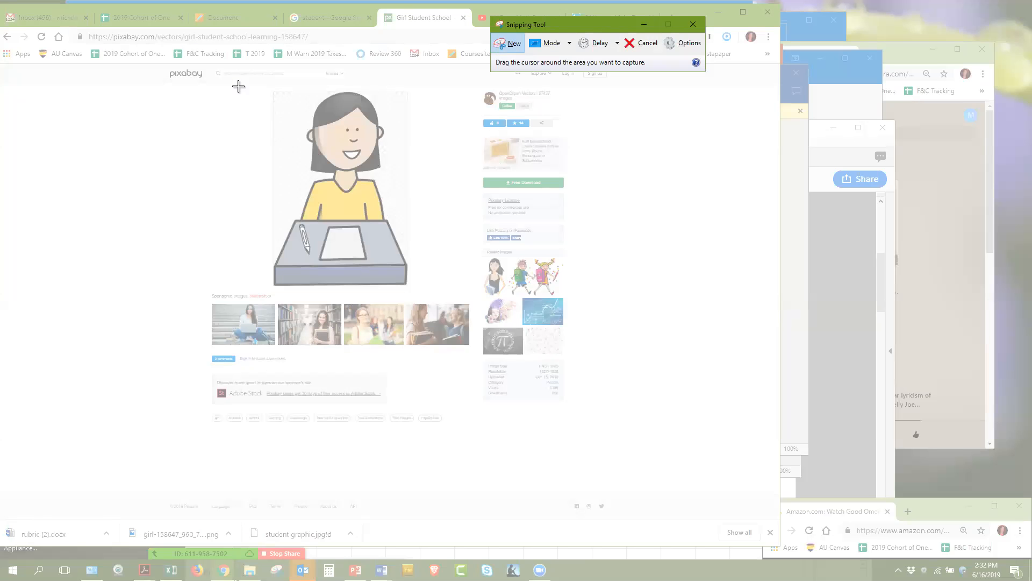
pyautogui.moveTo(253, 80); pyautogui.dragTo(428, 291)
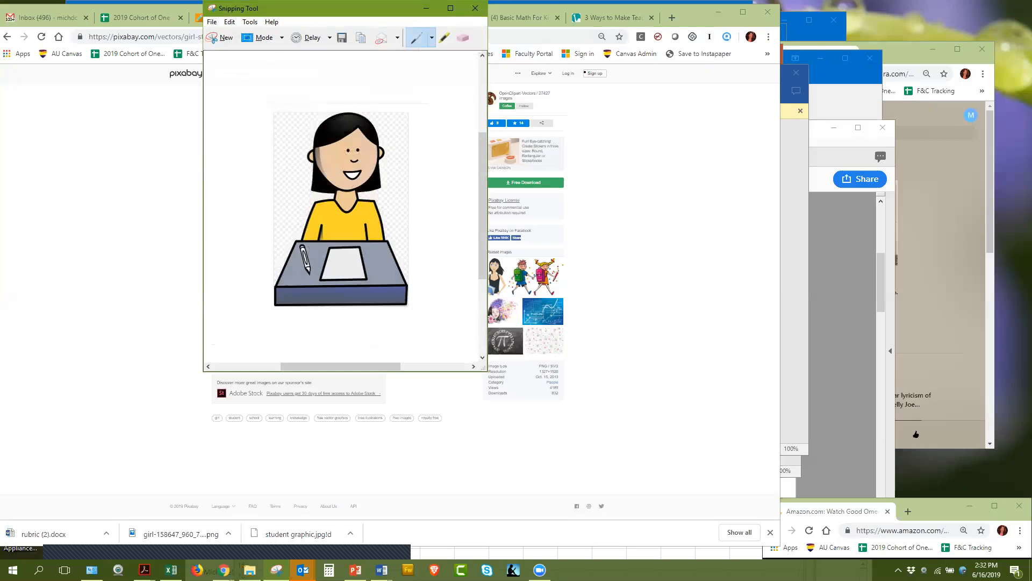
# Save the snip as a JPEG file named "student 2" in the Demo folder inside Temp.
pyautogui.click(212, 21)
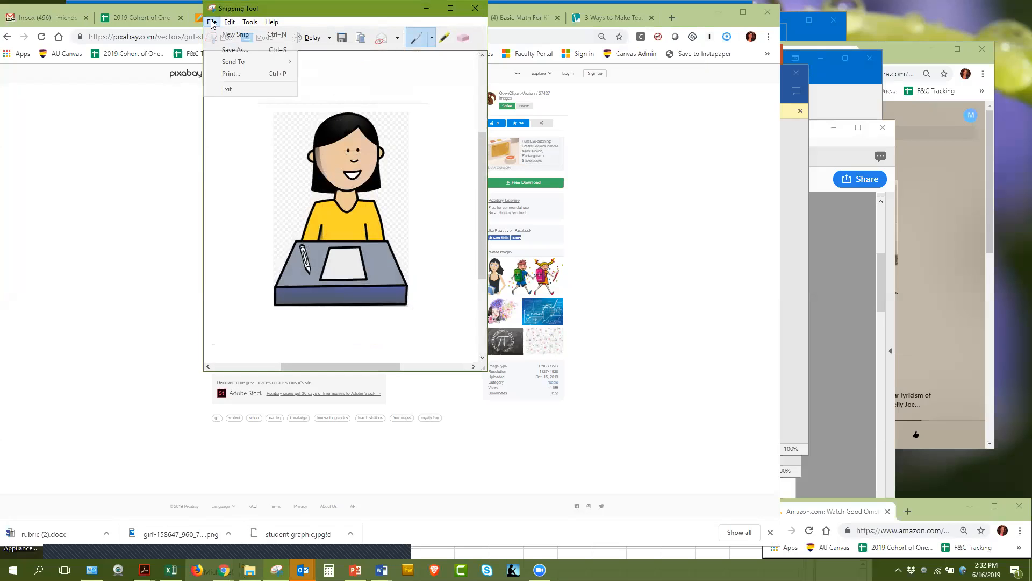
pyautogui.click(235, 51)
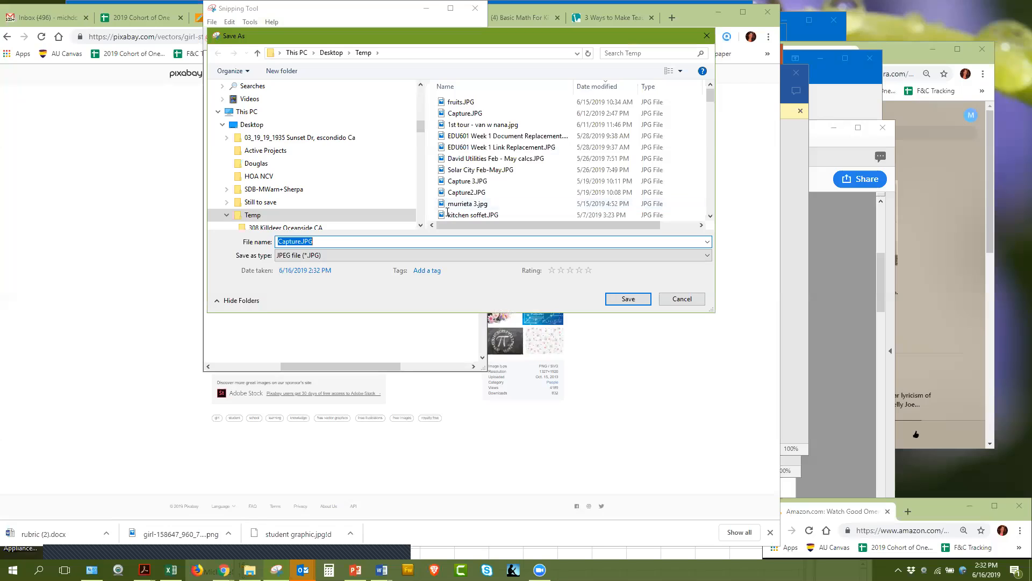
pyautogui.write('student 2')
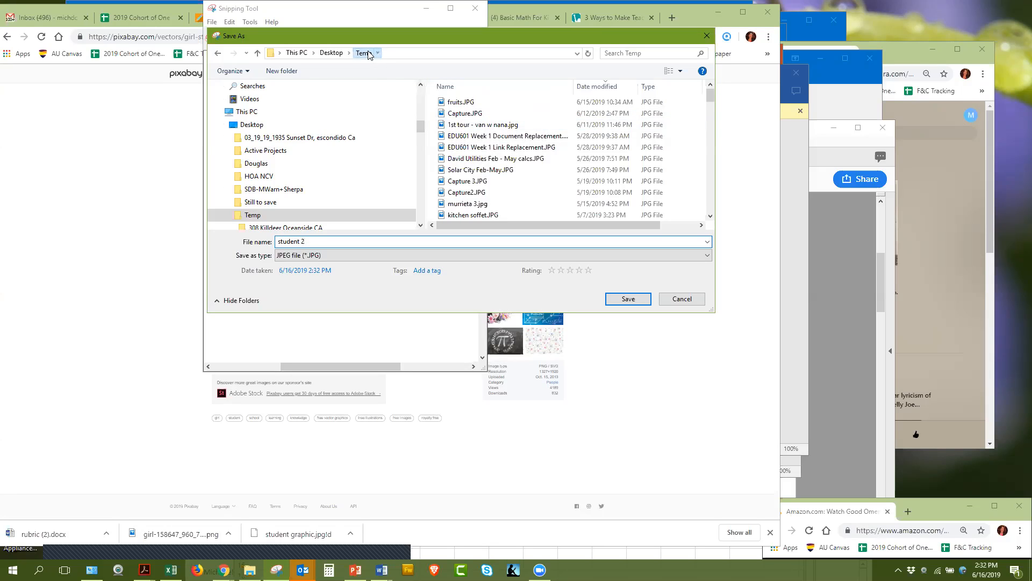
pyautogui.scroll(-9, 567, 141)
pyautogui.scroll(-8, 568, 143)
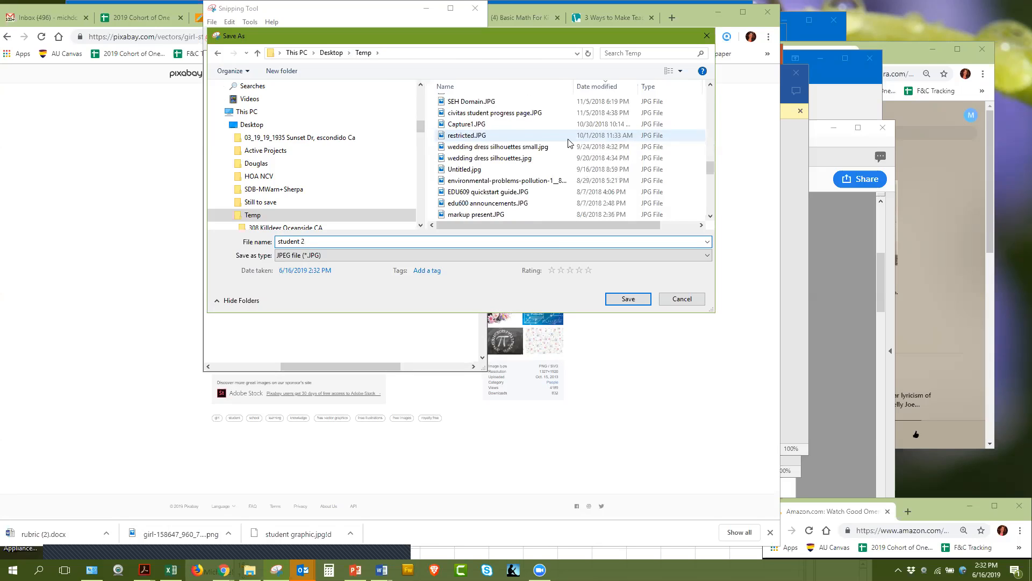
pyautogui.scroll(2, 569, 141)
pyautogui.click(478, 111)
pyautogui.click(634, 298)
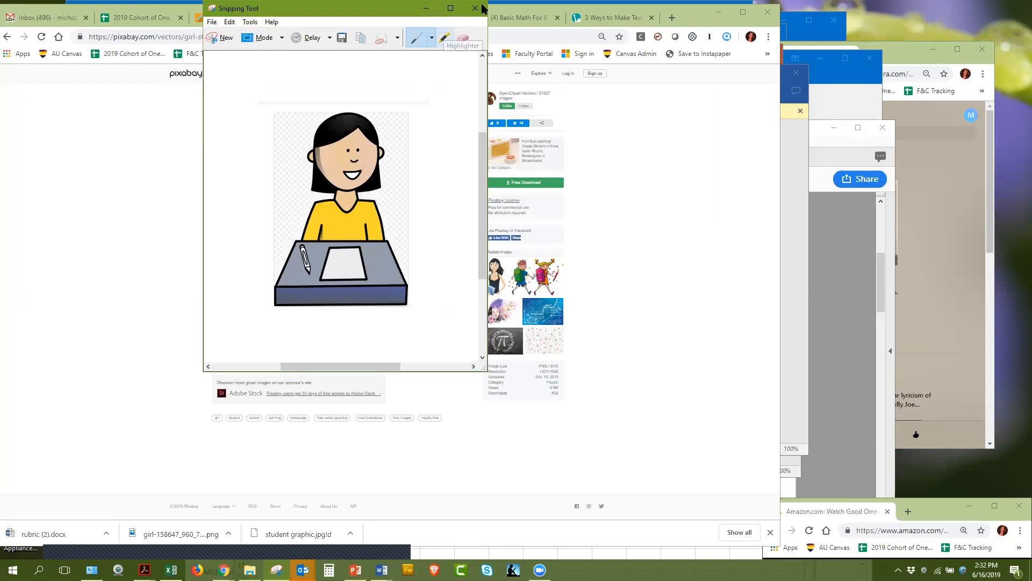
# Return to the Blackboard document and insert the local file student 2.JPG from the Demo folder beneath the Graphic label.
pyautogui.click(124, 194)
pyautogui.click(237, 17)
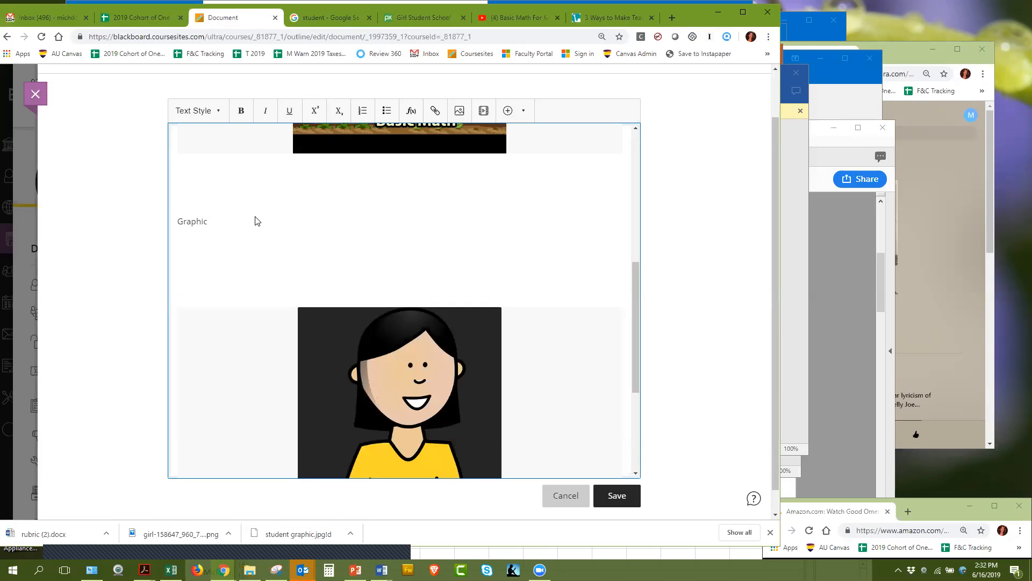
pyautogui.click(508, 110)
pyautogui.click(497, 141)
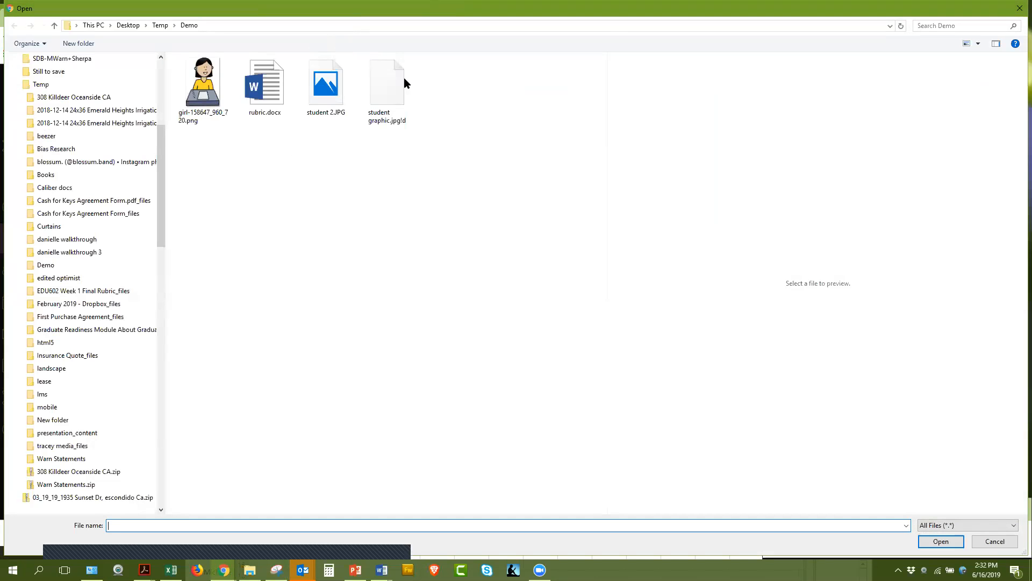
pyautogui.click(327, 85)
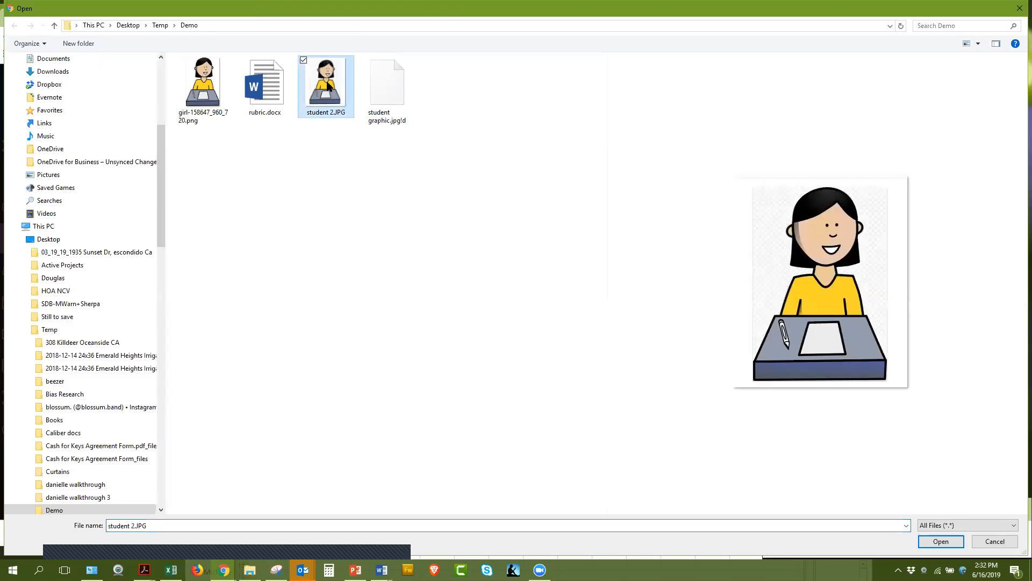
pyautogui.press('Return')
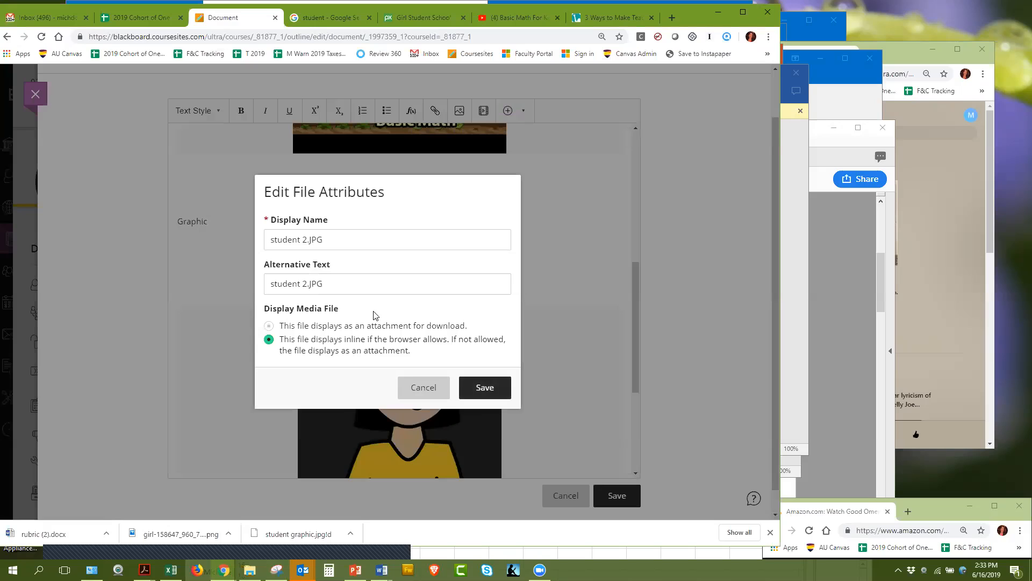
# Set the alternative text of student 2.JPG to "Student" and save its file attributes with inline display.
pyautogui.moveTo(359, 295); pyautogui.dragTo(194, 285)
pyautogui.write('S')
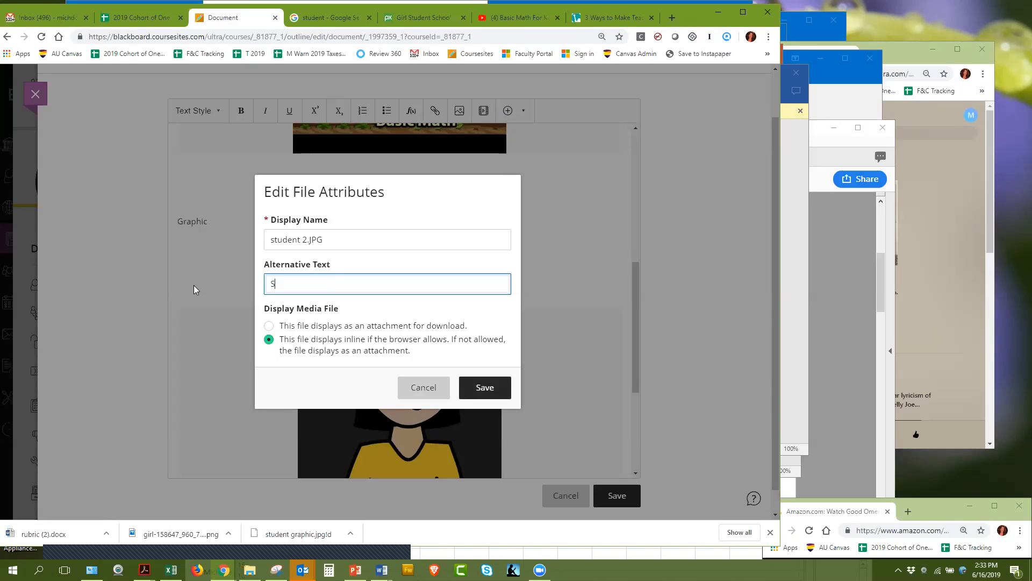
pyautogui.write('tudent')
pyautogui.click(483, 385)
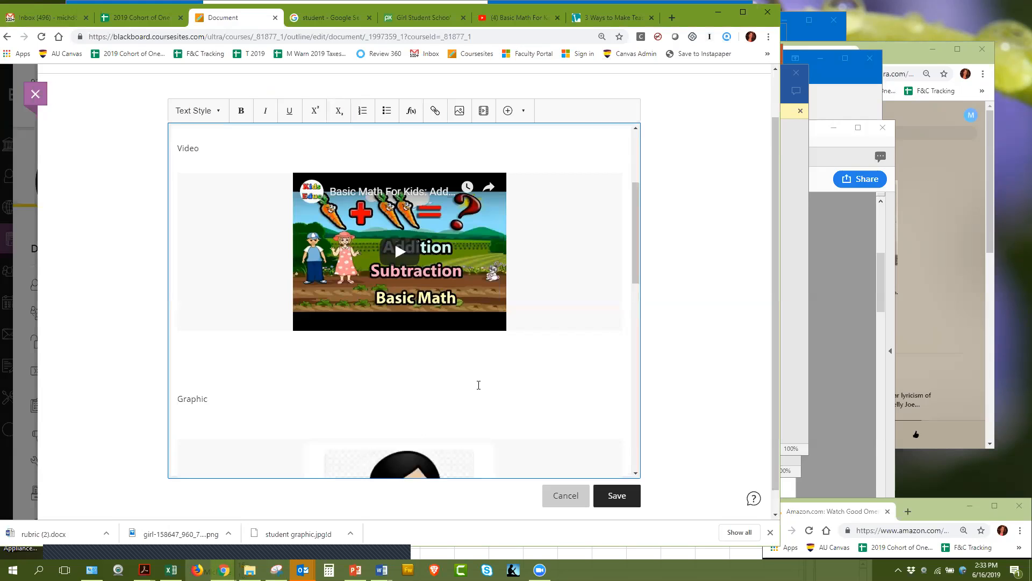
# Compare the snipped student image with the earlier one beneath the Graphic label and look over the content above them.
pyautogui.scroll(-7, 484, 376)
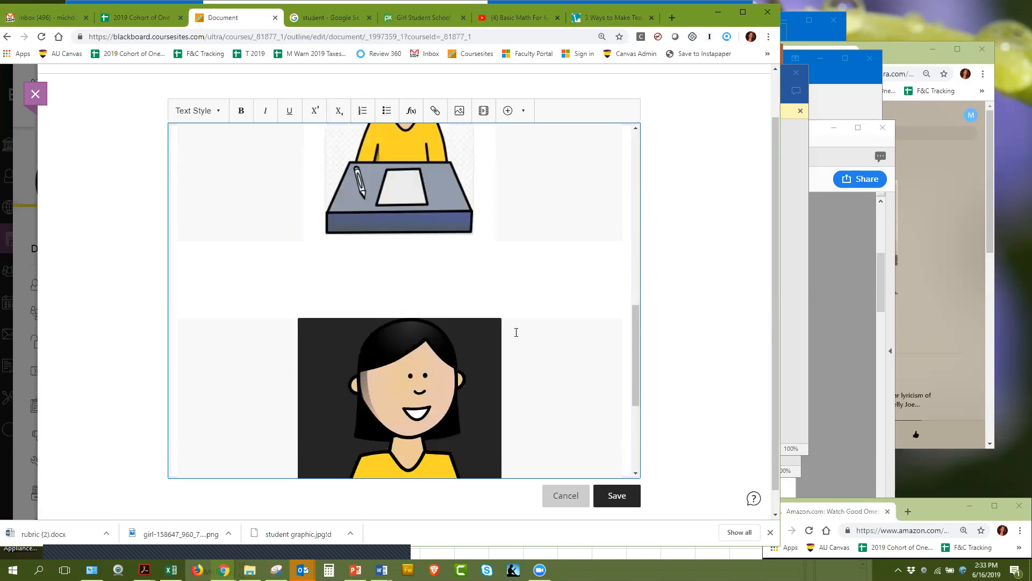
pyautogui.scroll(4, 513, 333)
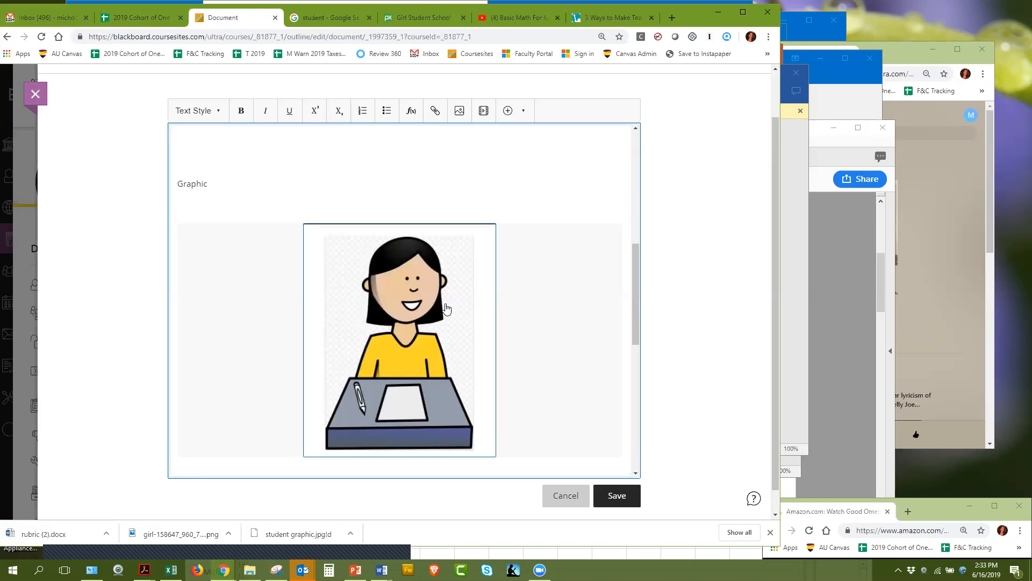
pyautogui.scroll(-3, 445, 311)
pyautogui.scroll(1, 447, 308)
pyautogui.scroll(-4, 445, 311)
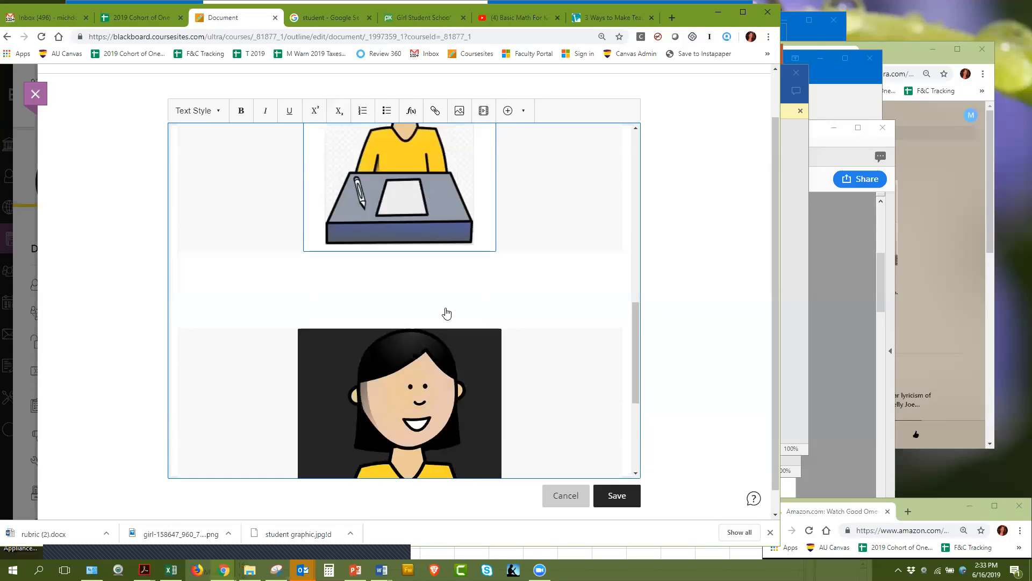
pyautogui.scroll(-2, 443, 281)
pyautogui.scroll(3, 446, 284)
pyautogui.scroll(5, 446, 283)
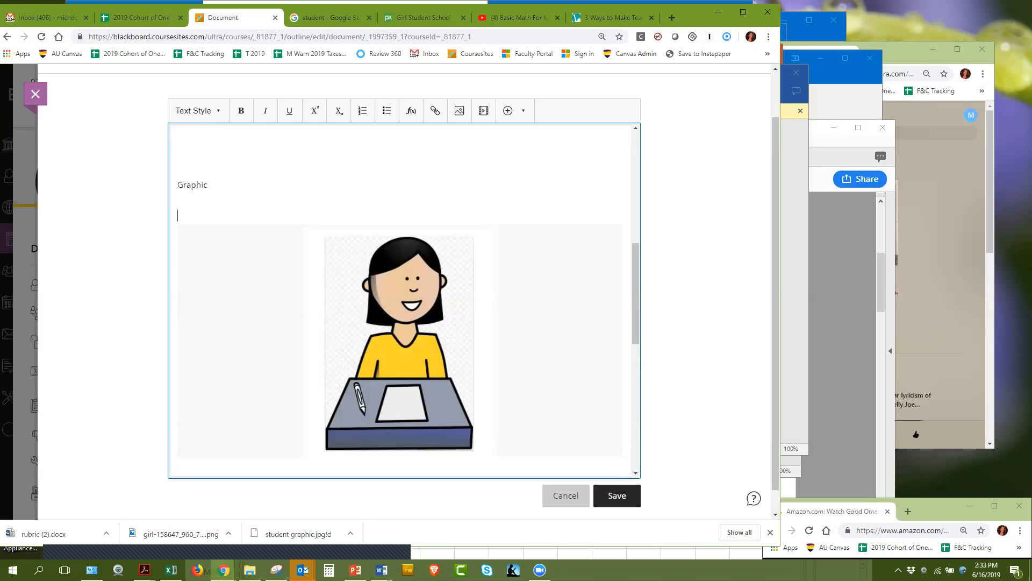
pyautogui.scroll(2, 477, 223)
pyautogui.scroll(-4, 477, 223)
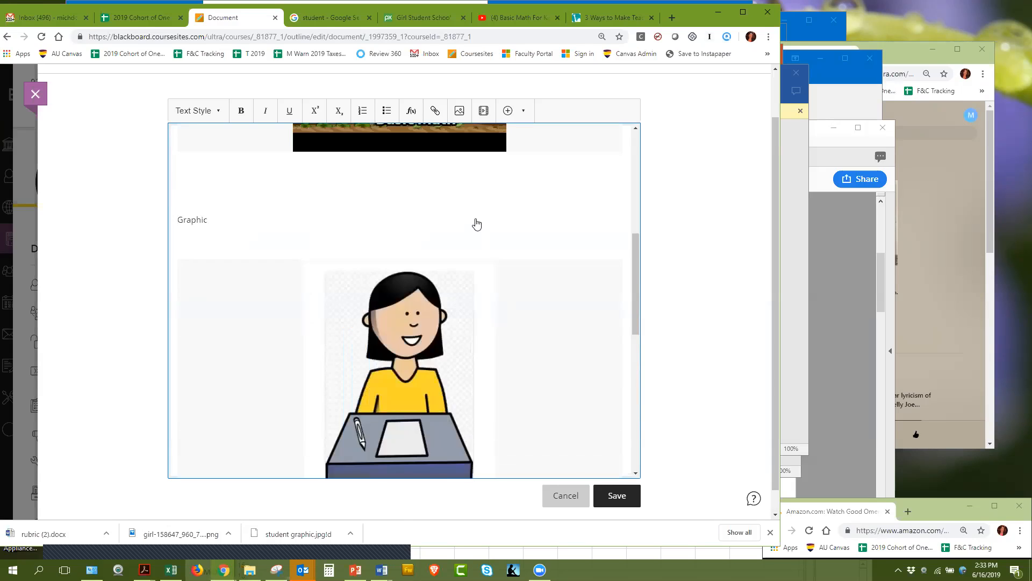
pyautogui.click(430, 198)
pyautogui.scroll(2, 430, 196)
pyautogui.scroll(8, 430, 196)
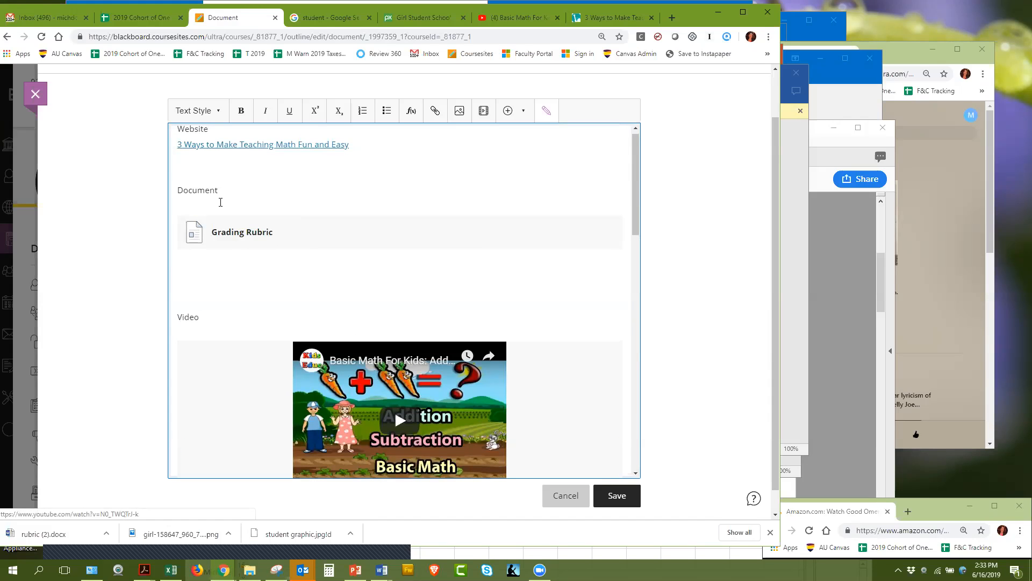
# Save the edited document content and review its website link, grading rubric, video and graphic.
pyautogui.click(616, 495)
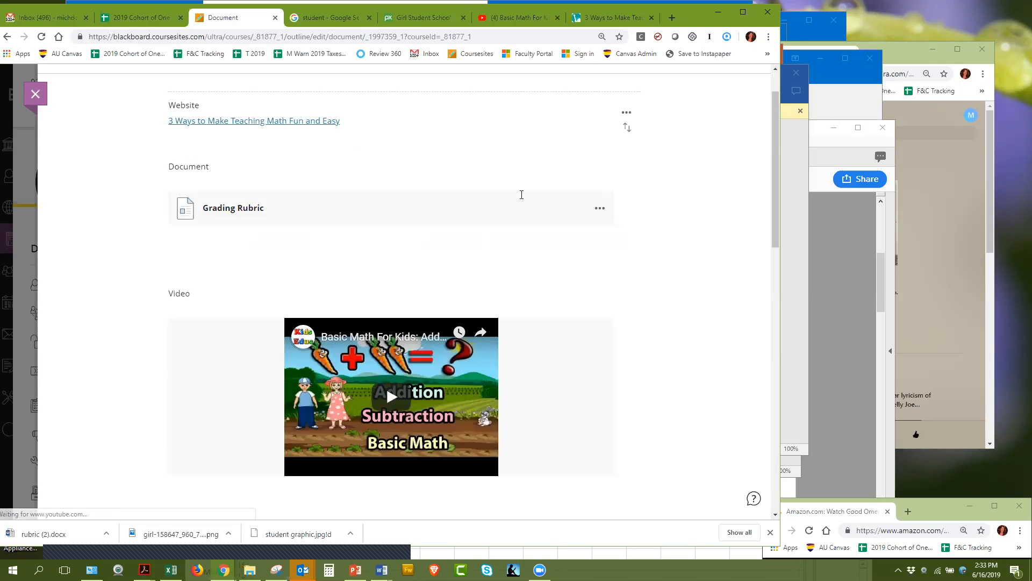
pyautogui.scroll(-3, 576, 221)
pyautogui.scroll(-10, 577, 221)
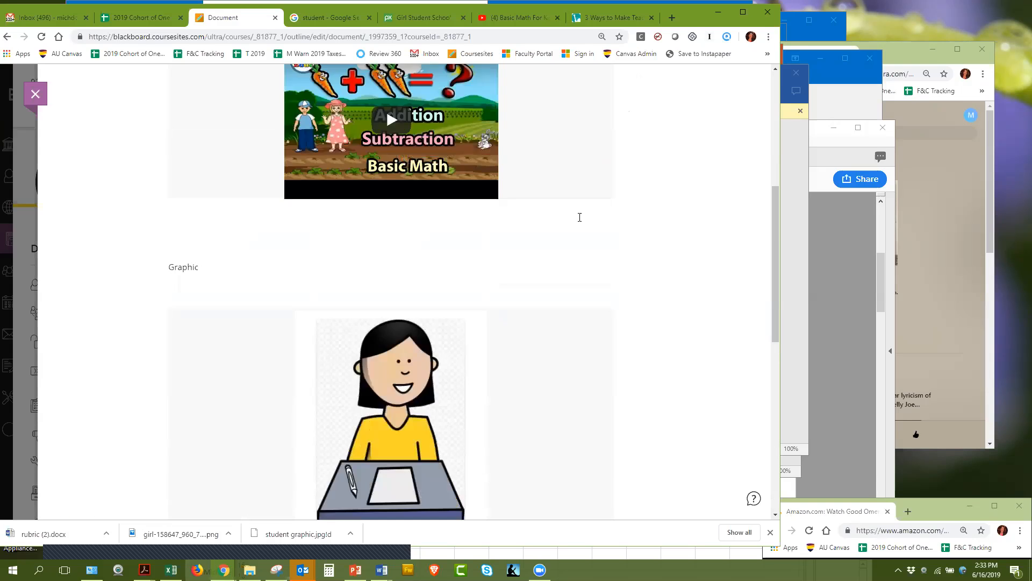
pyautogui.scroll(8, 588, 231)
pyautogui.scroll(7, 588, 231)
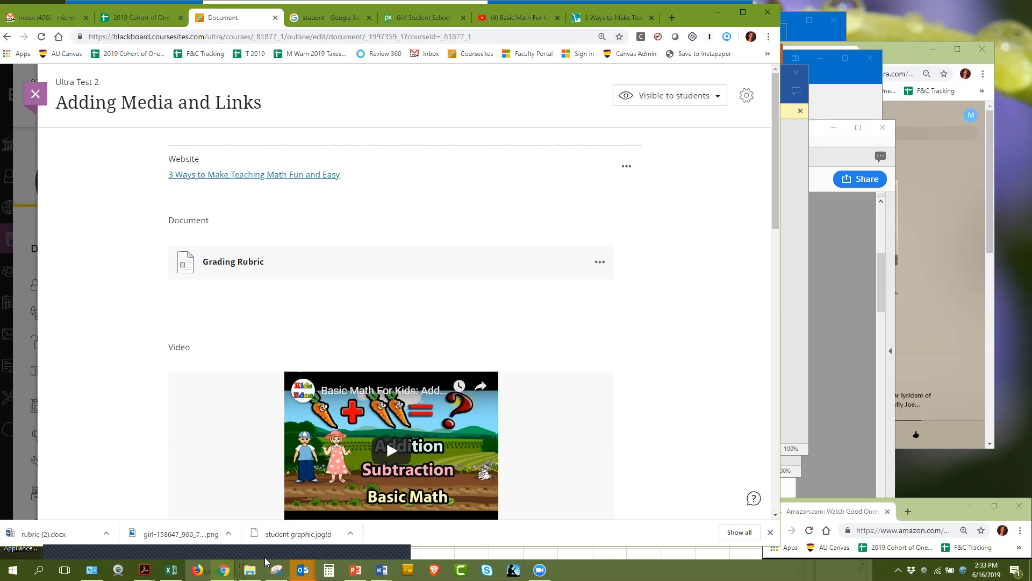
pyautogui.moveTo(266, 560); pyautogui.dragTo(246, 527)
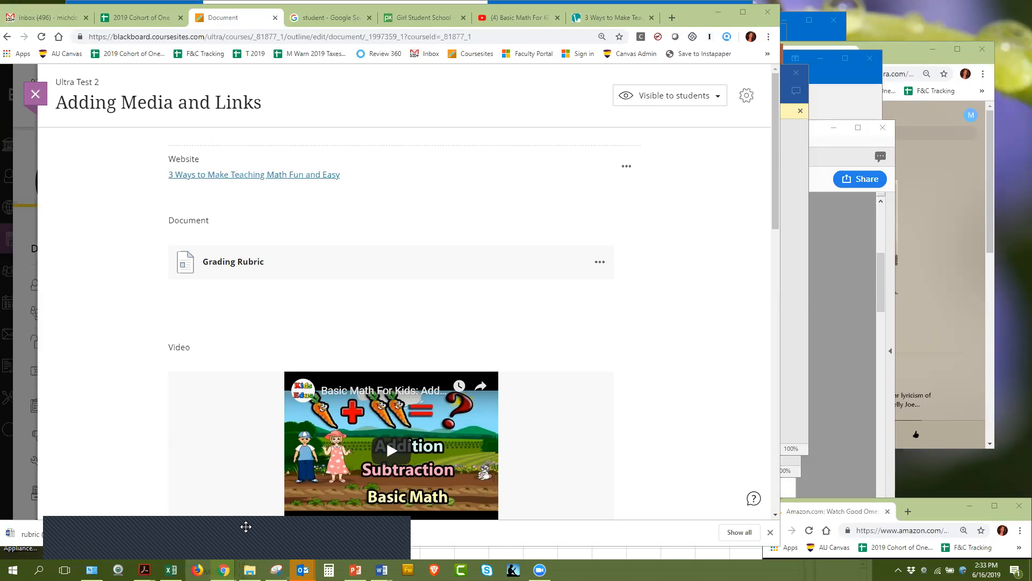
pyautogui.click(399, 533)
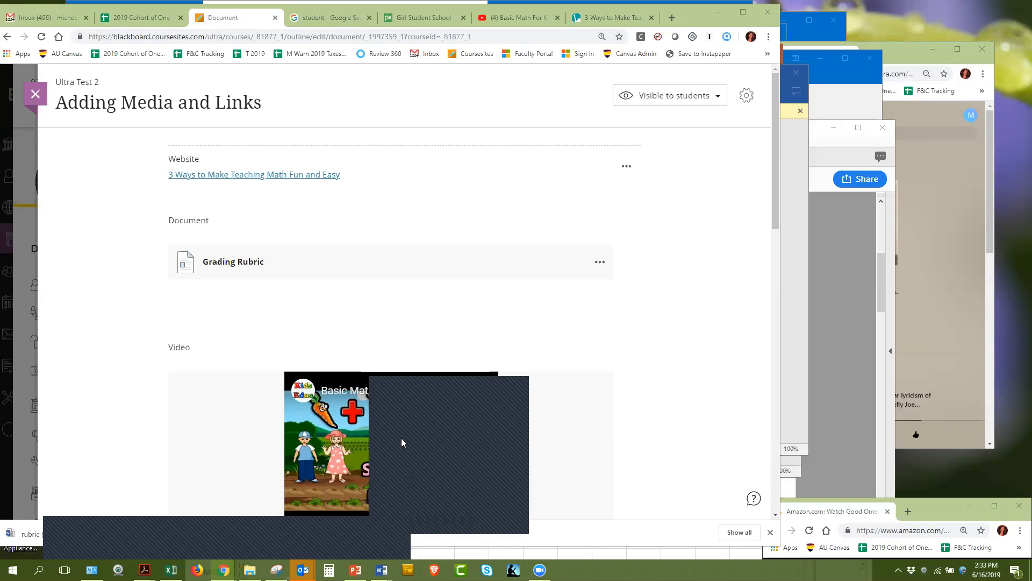